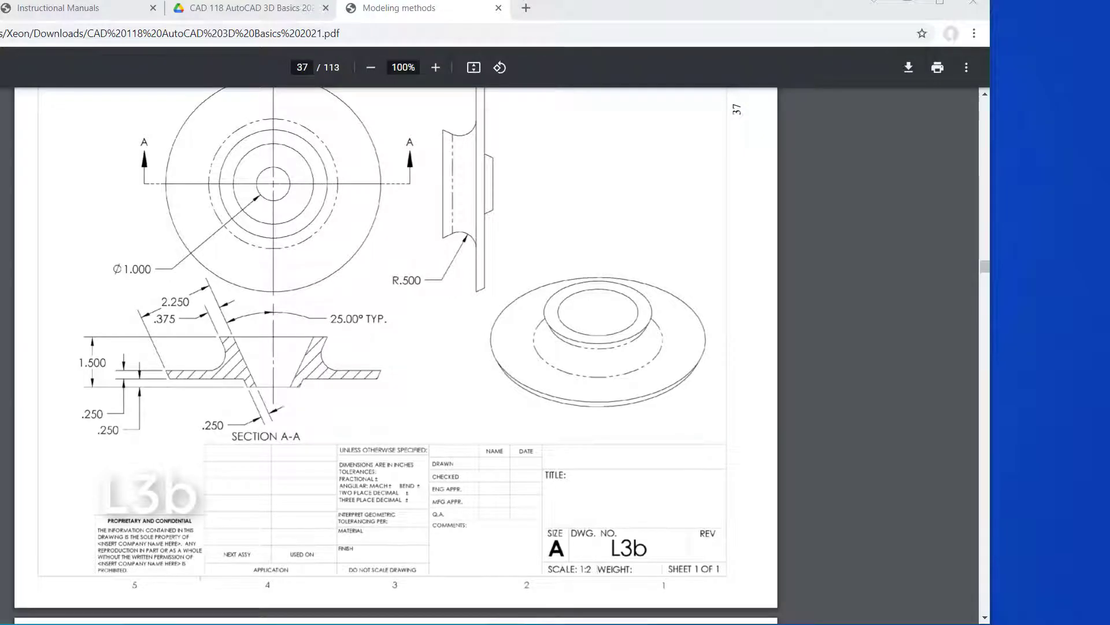
- Bring page 37's section drawing into view and move the Chrome window left to reveal AutoCAD
scroll(306, 389, "up", 1)
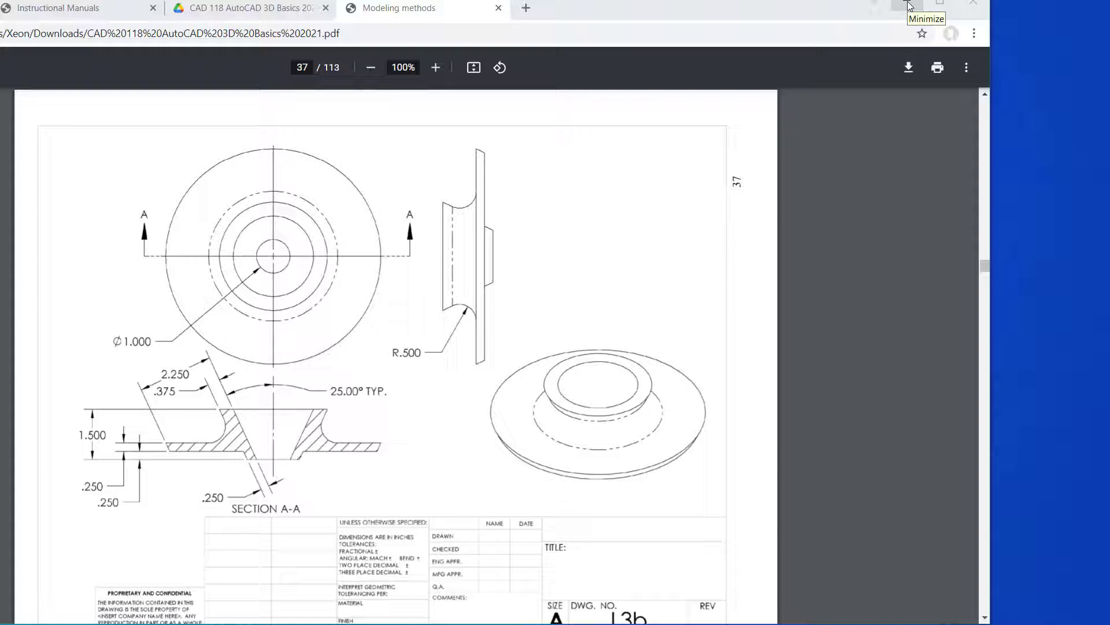
left_click_drag(763, 11, 191, 11)
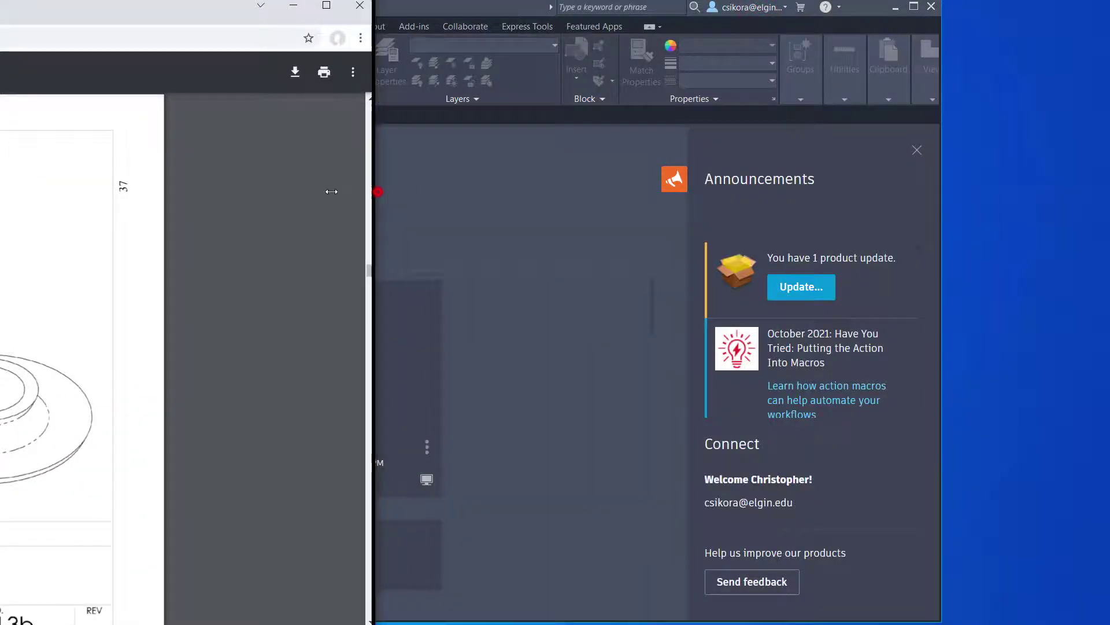
- Create a new drawing, Drawing1, from the acad3D template
left_click(379, 193)
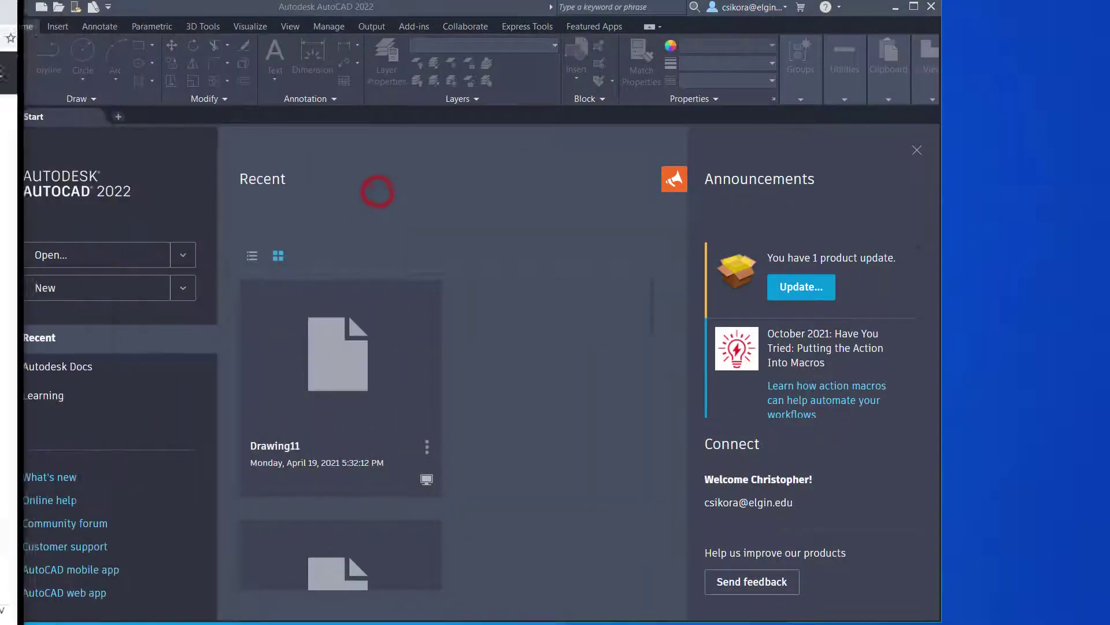
left_click(51, 8)
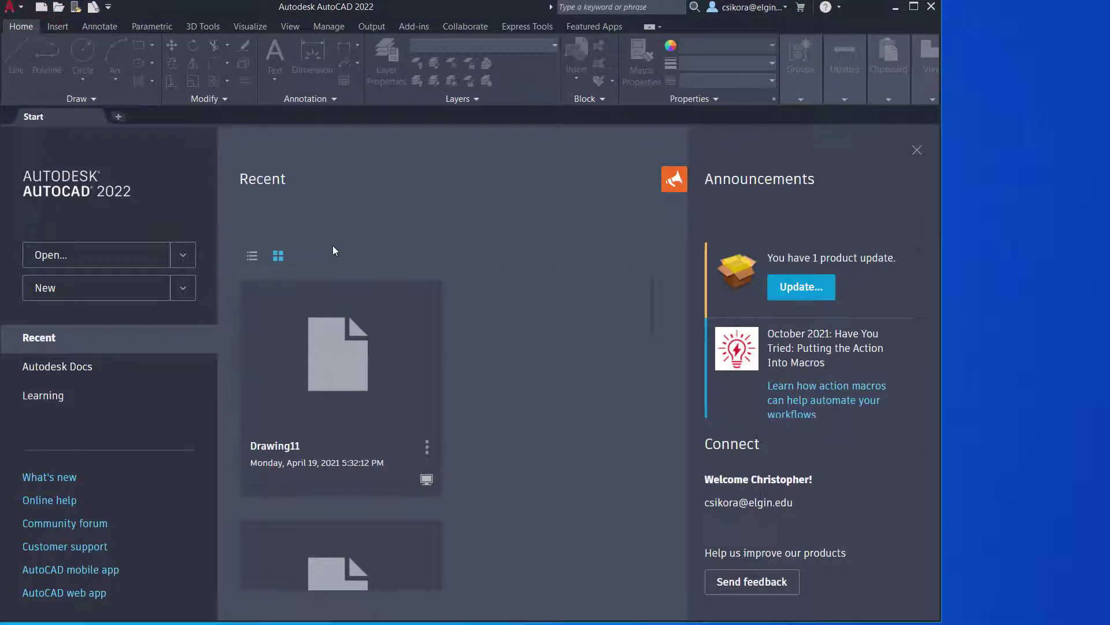
left_click(41, 7)
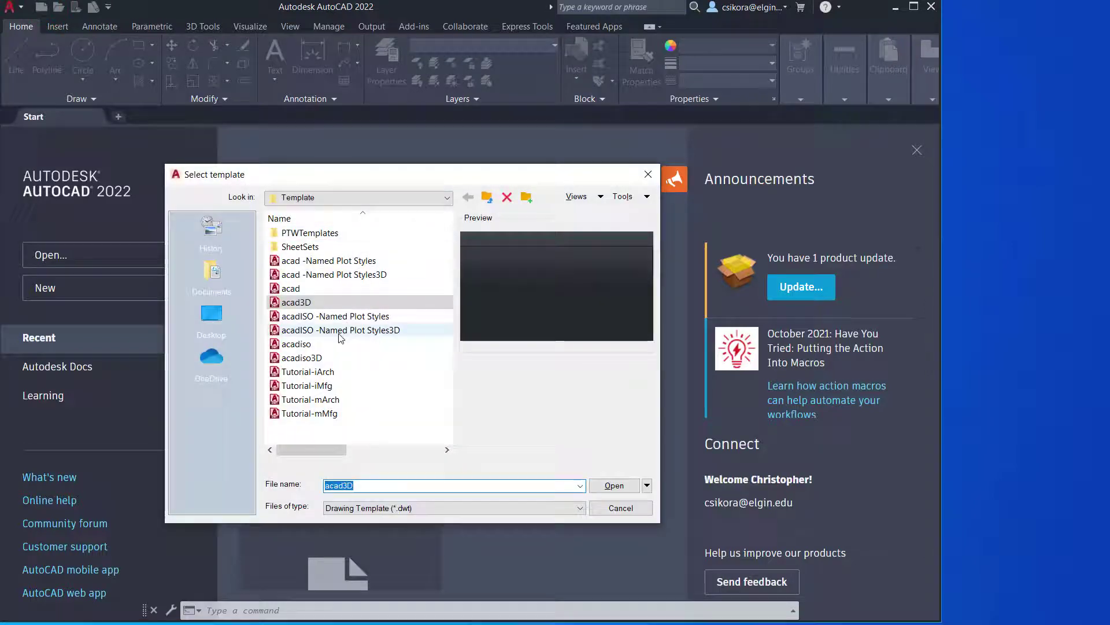
left_click(303, 306)
double_click(304, 307)
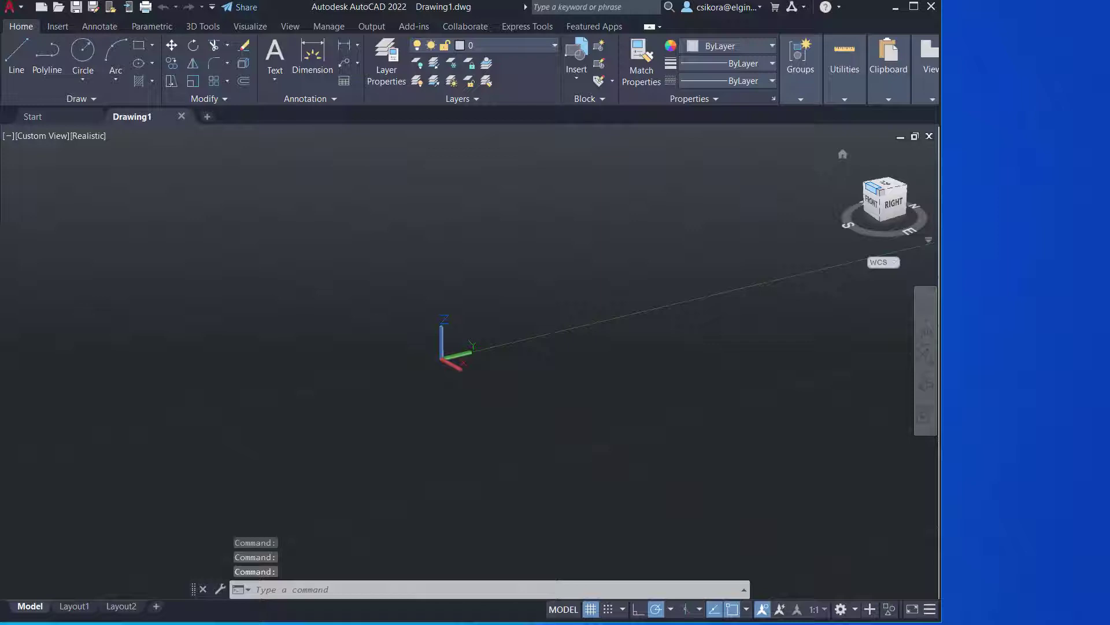
- Set the view to Top with the ViewCube and the visual style to 2D Wireframe
left_click(843, 154)
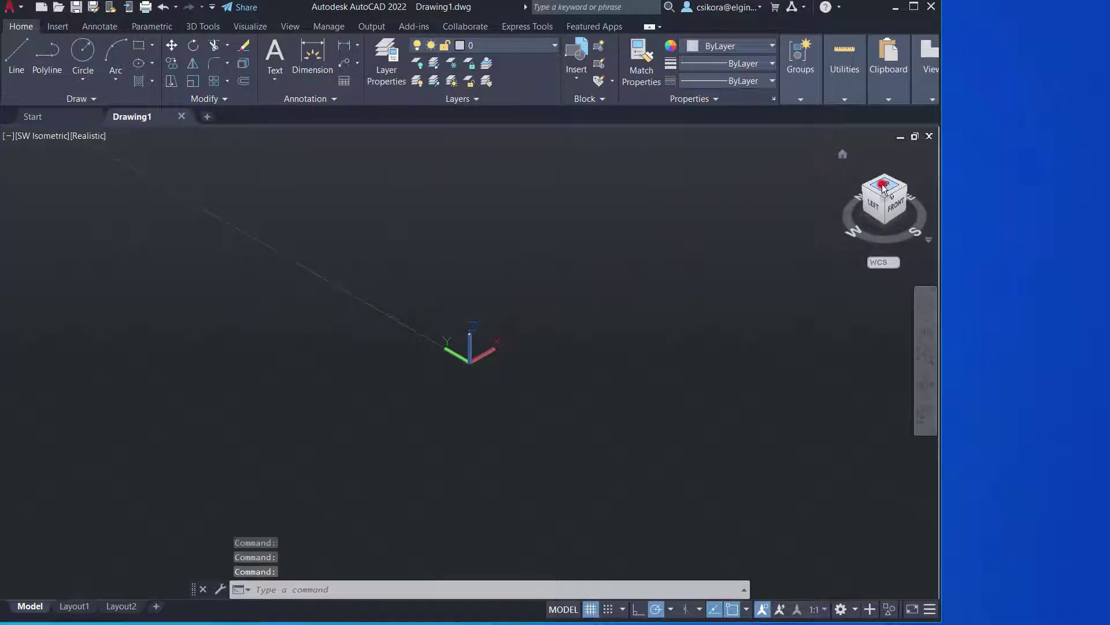
left_click(885, 193)
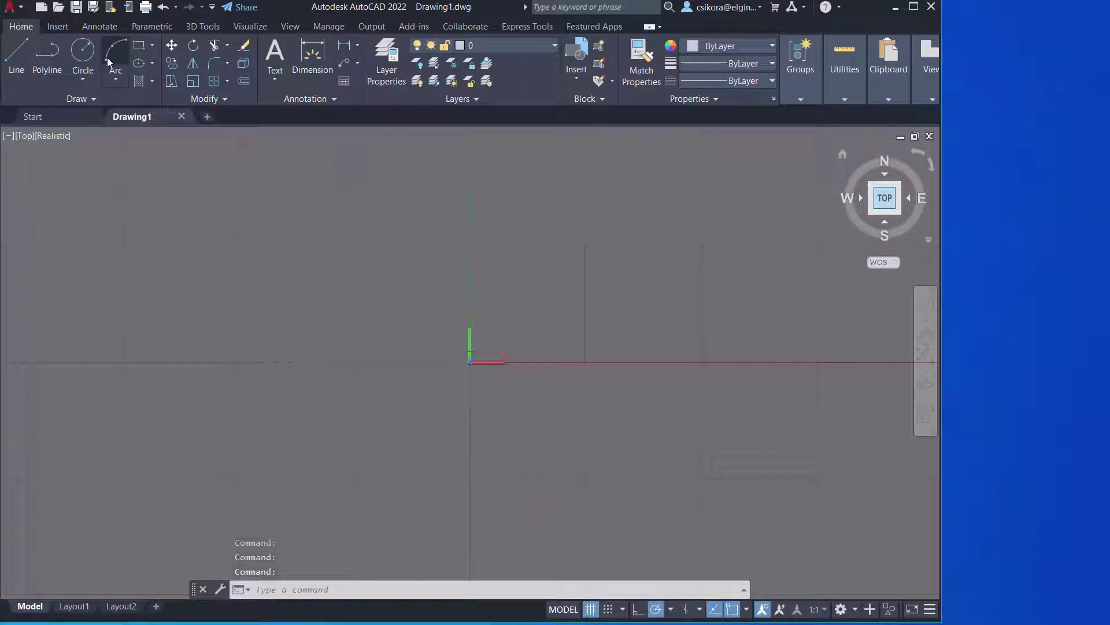
left_click(258, 27)
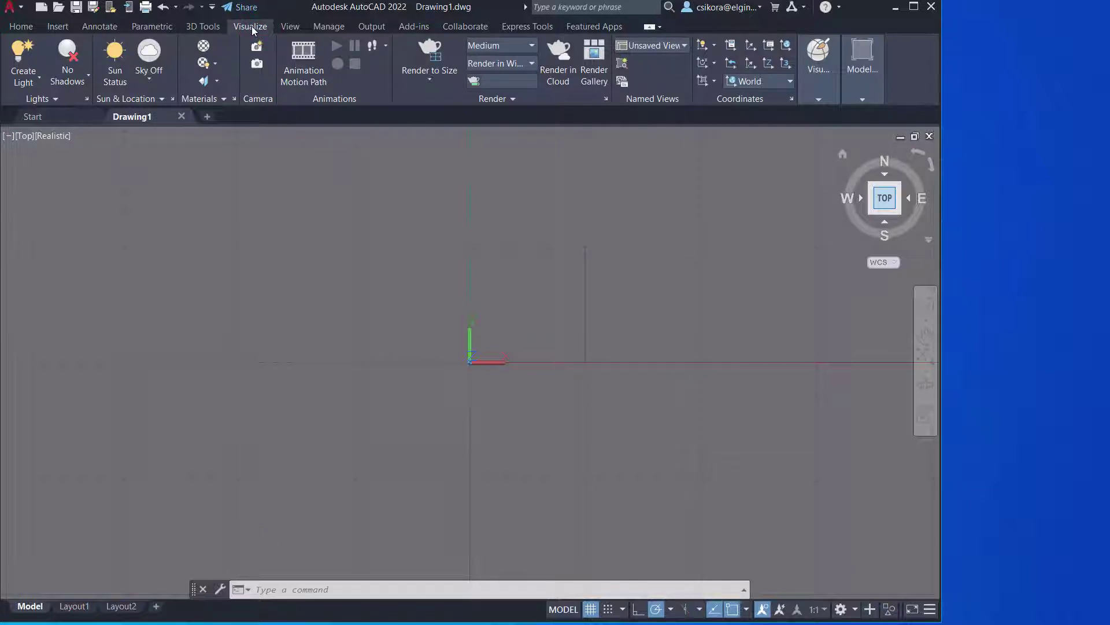
right_click(266, 27)
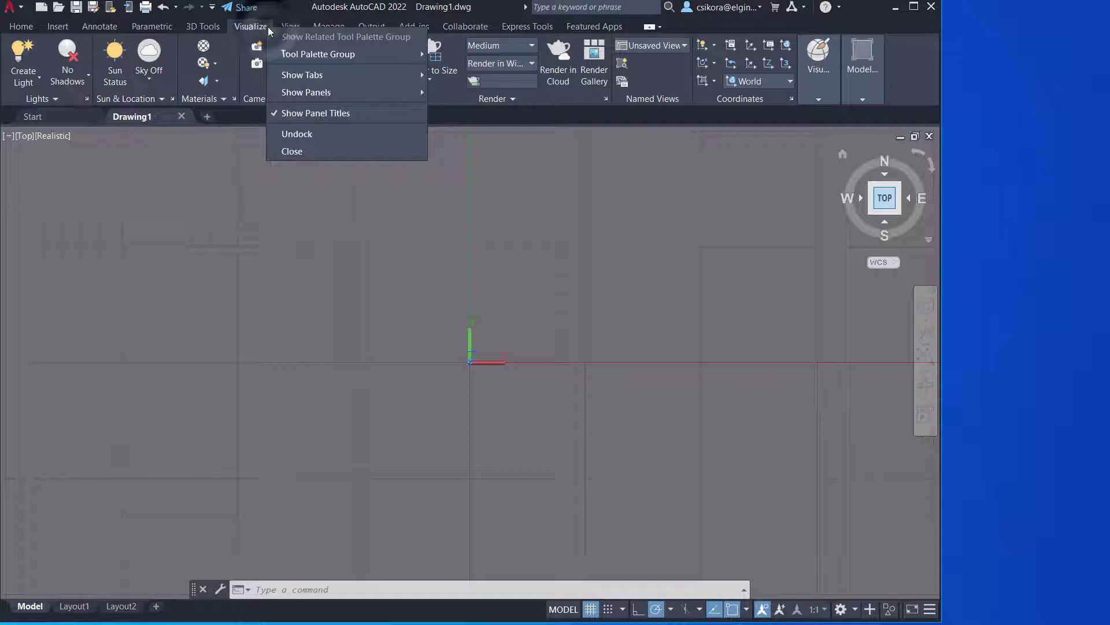
mouse_move(296, 78)
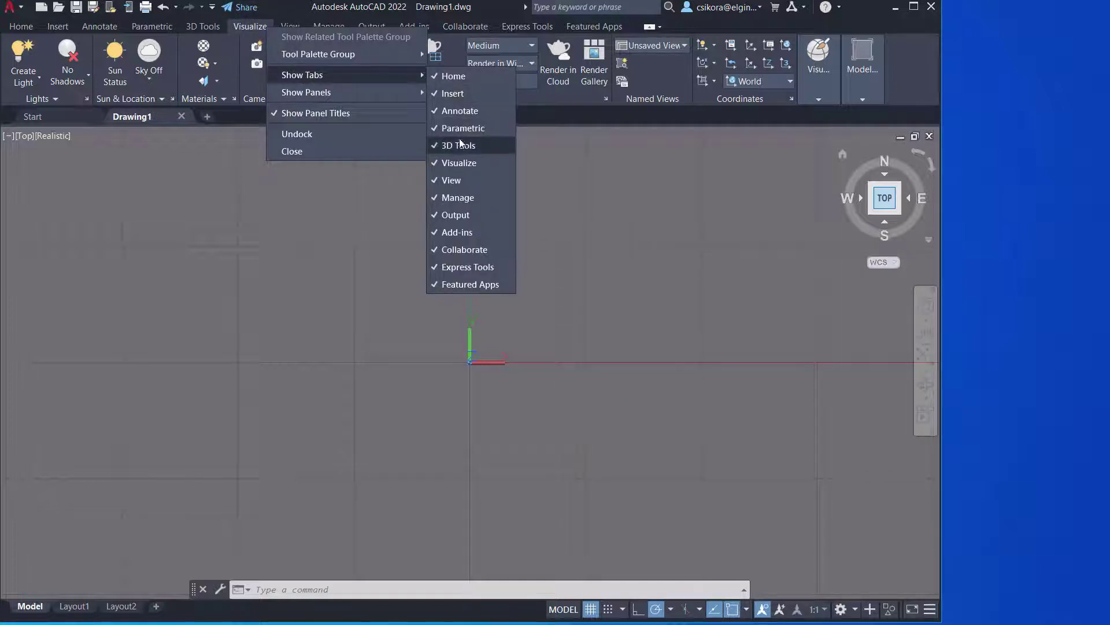
left_click(317, 17)
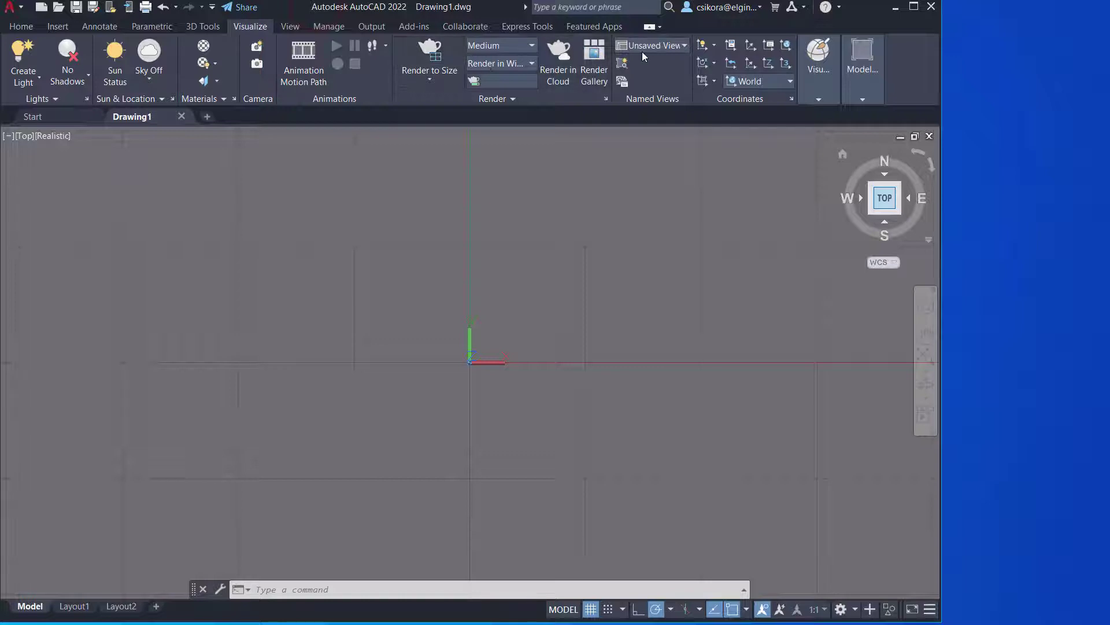
left_click(827, 97)
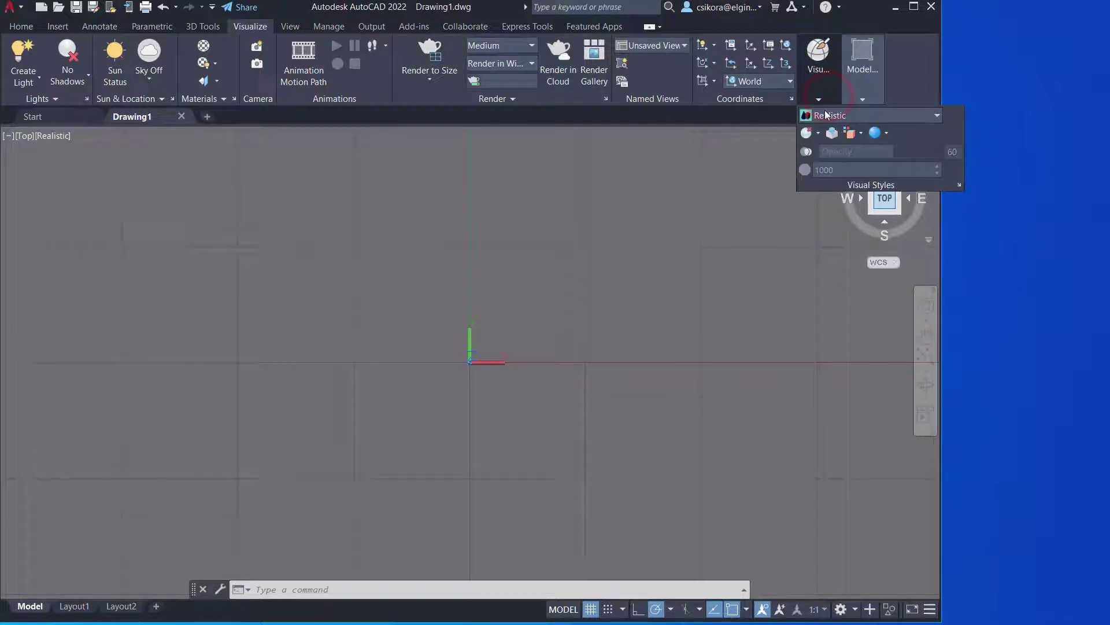
left_click(830, 116)
left_click(826, 132)
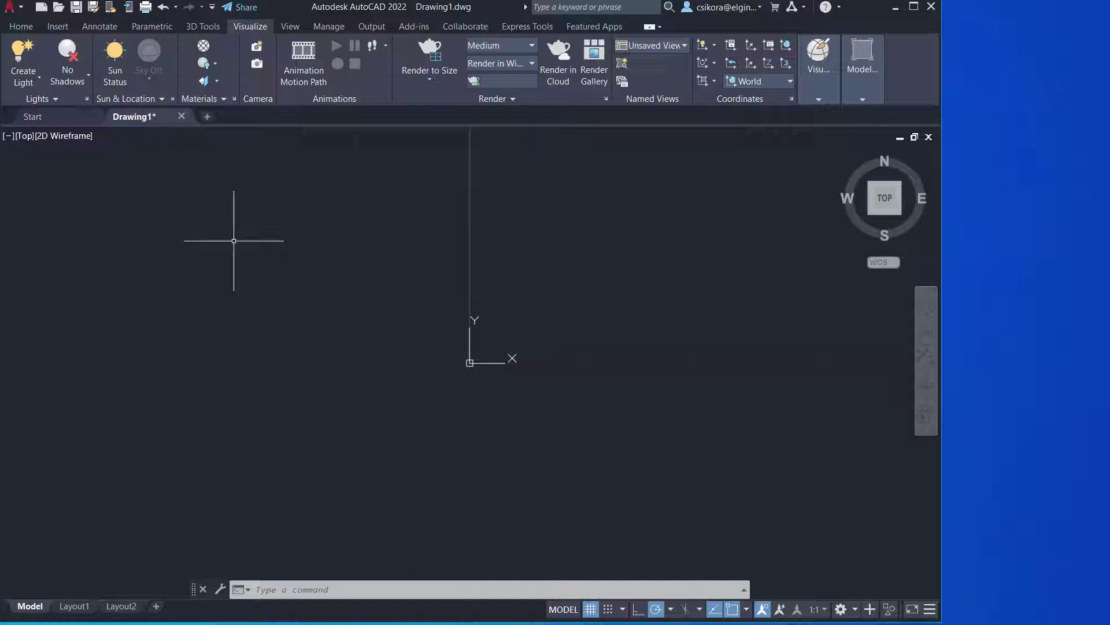
left_click(21, 27)
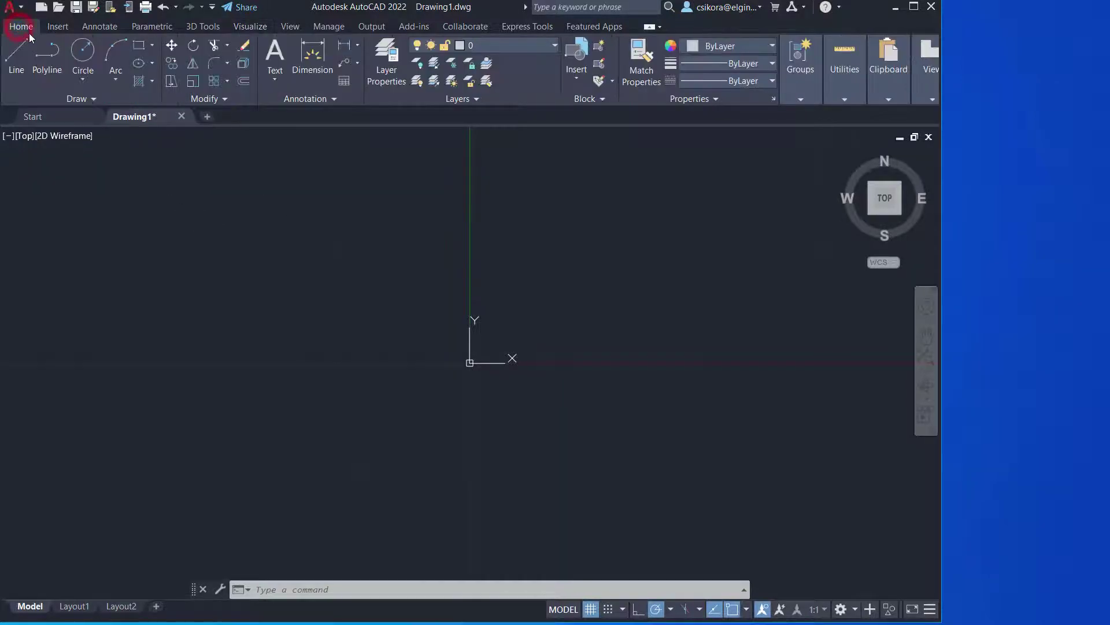
- Draw a 3-unit line from the snapped point (-0.5, 0) at a 115° angle
left_click(17, 56)
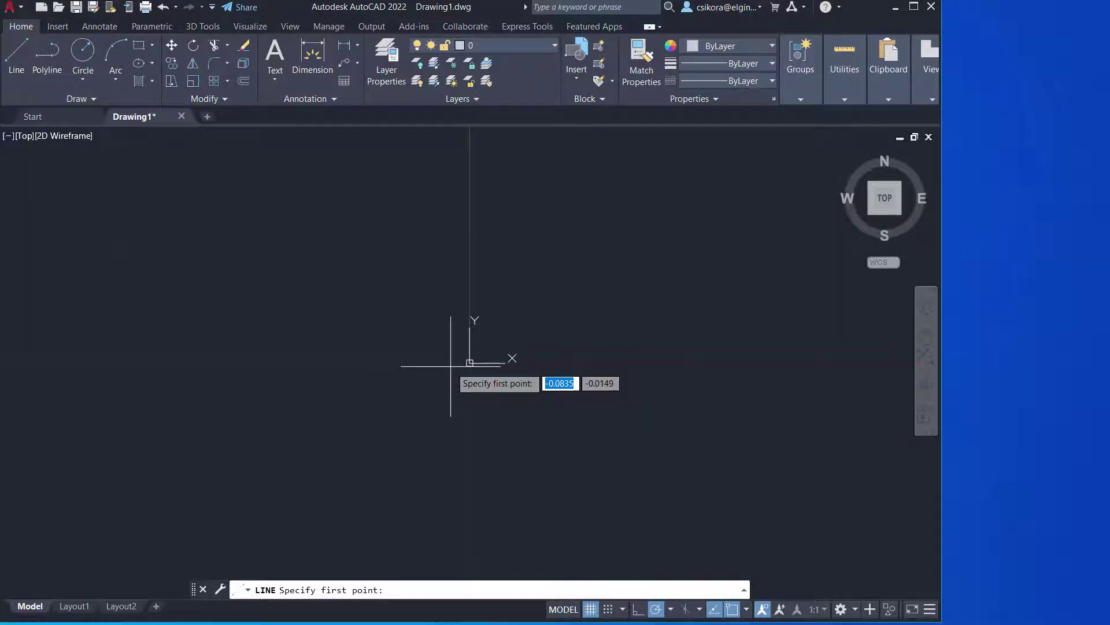
left_click(608, 609)
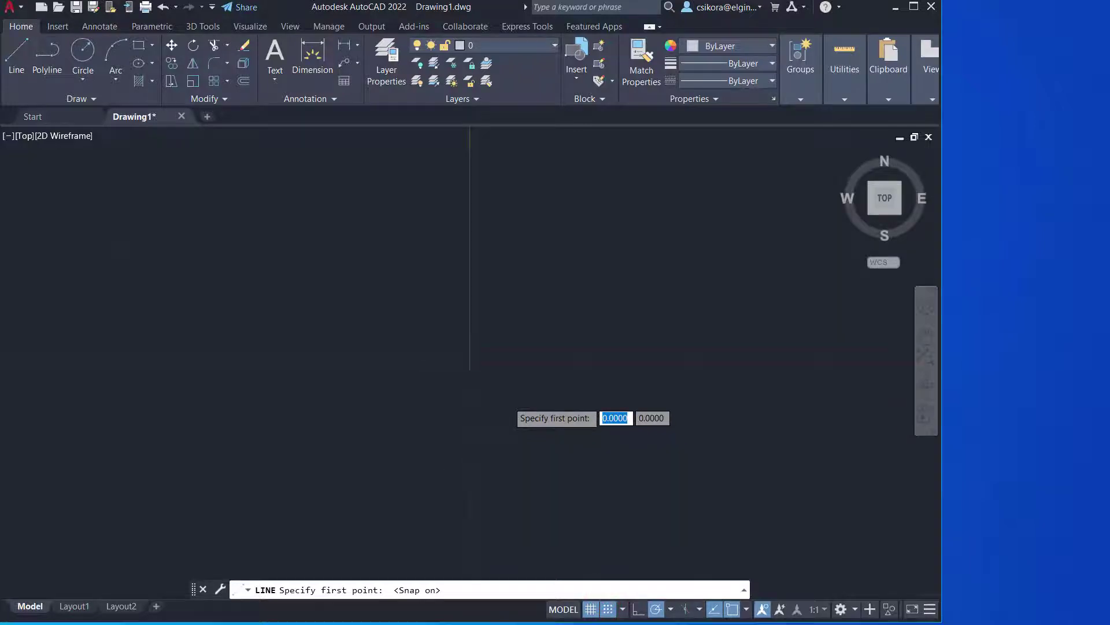
scroll(507, 400, "down", 2)
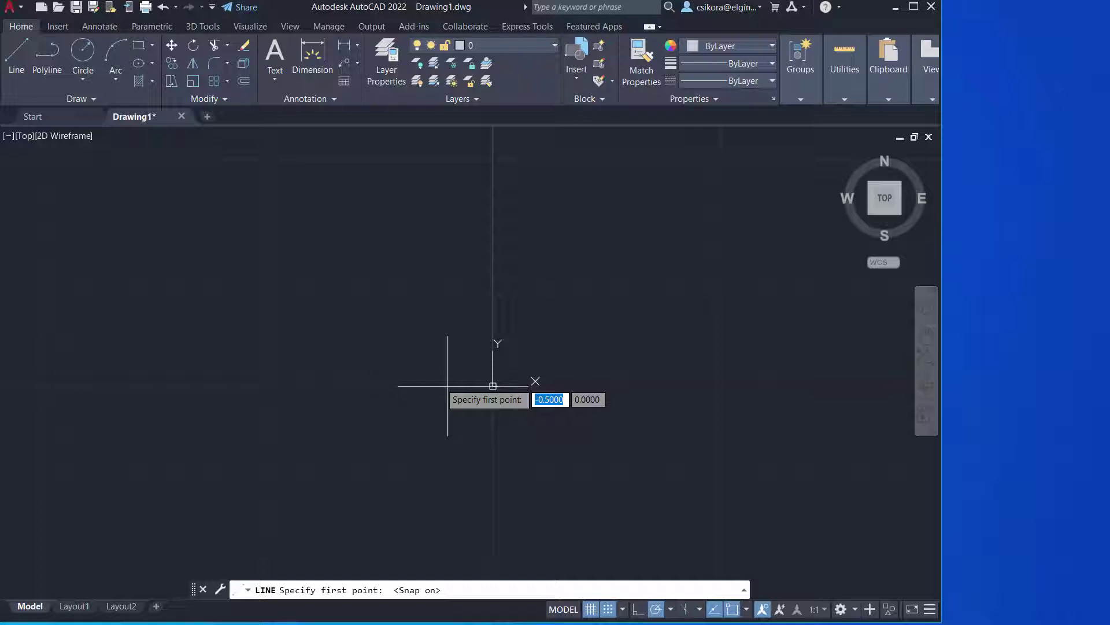
left_click(447, 385)
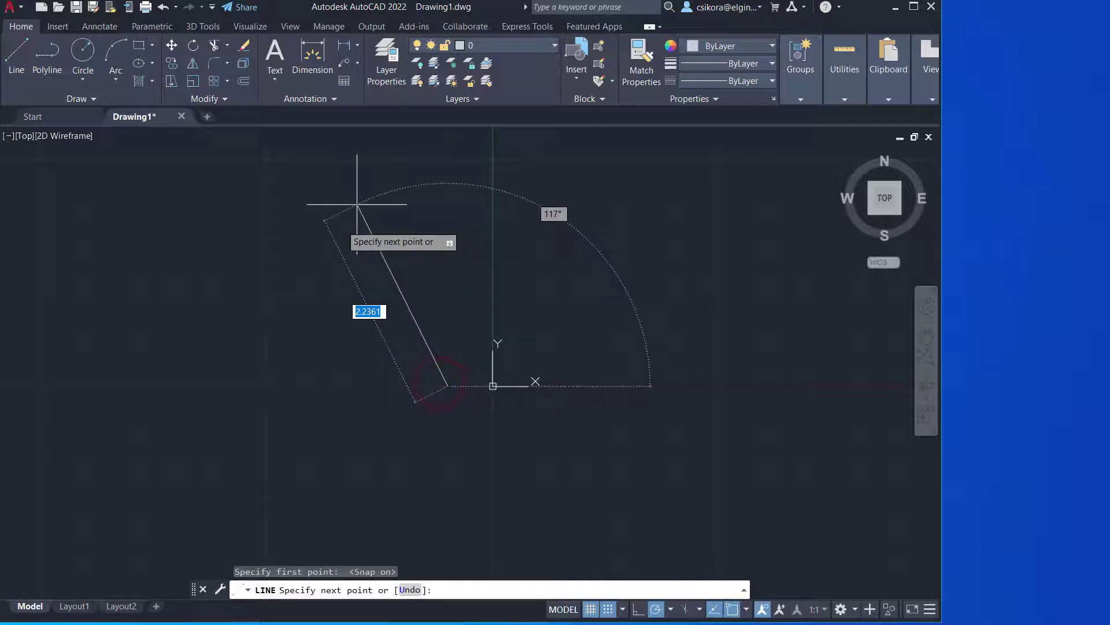
left_click(608, 609)
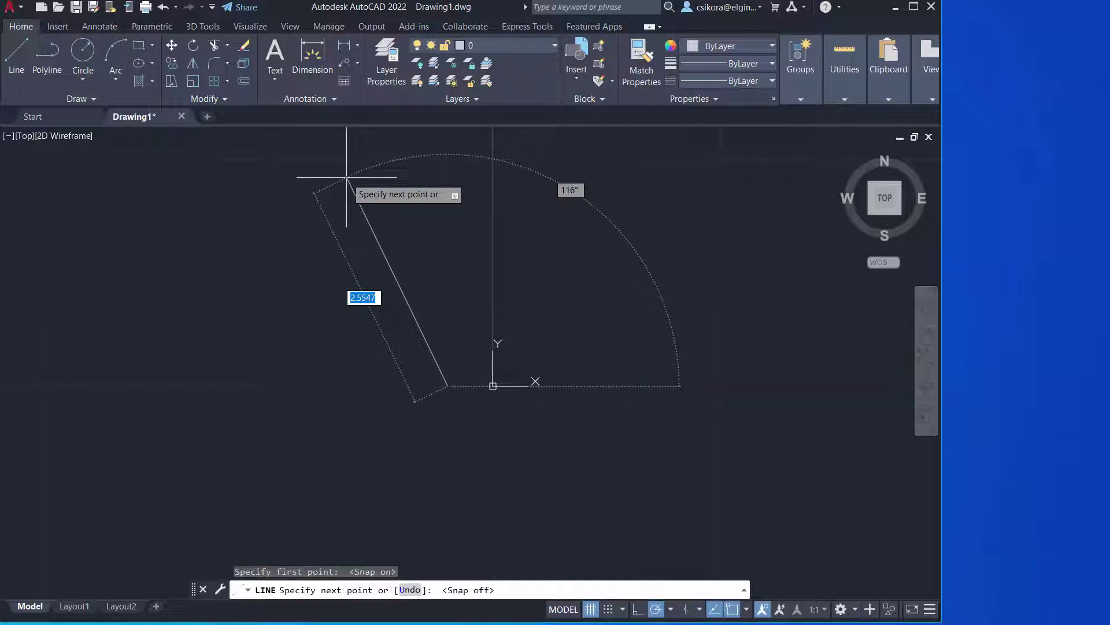
type("3")
key("Tab")
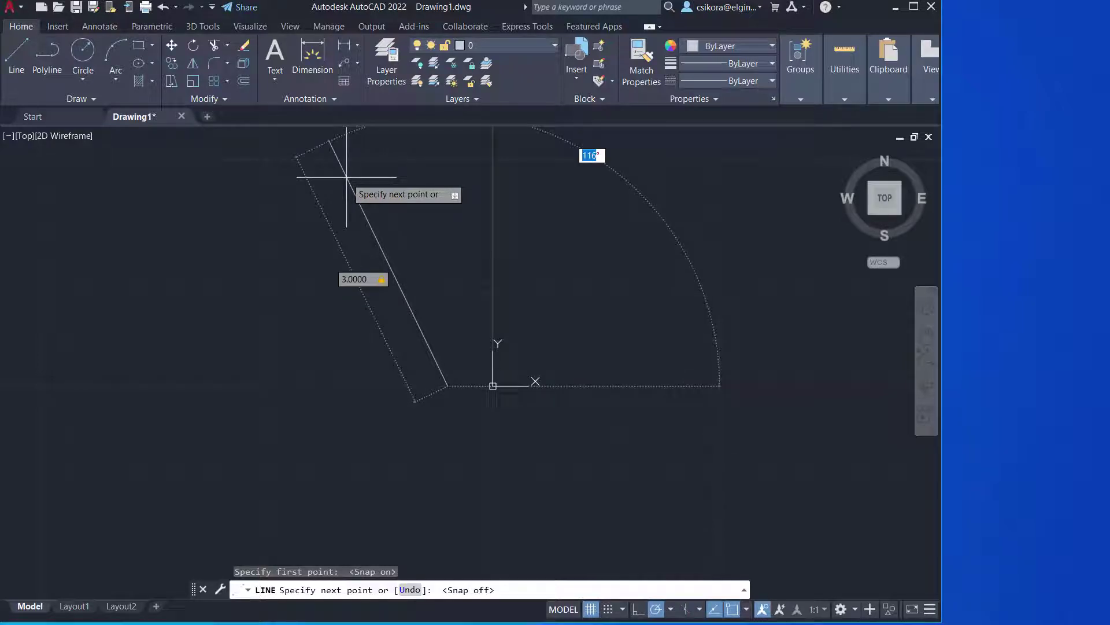
type("11")
type("5")
key("Return")
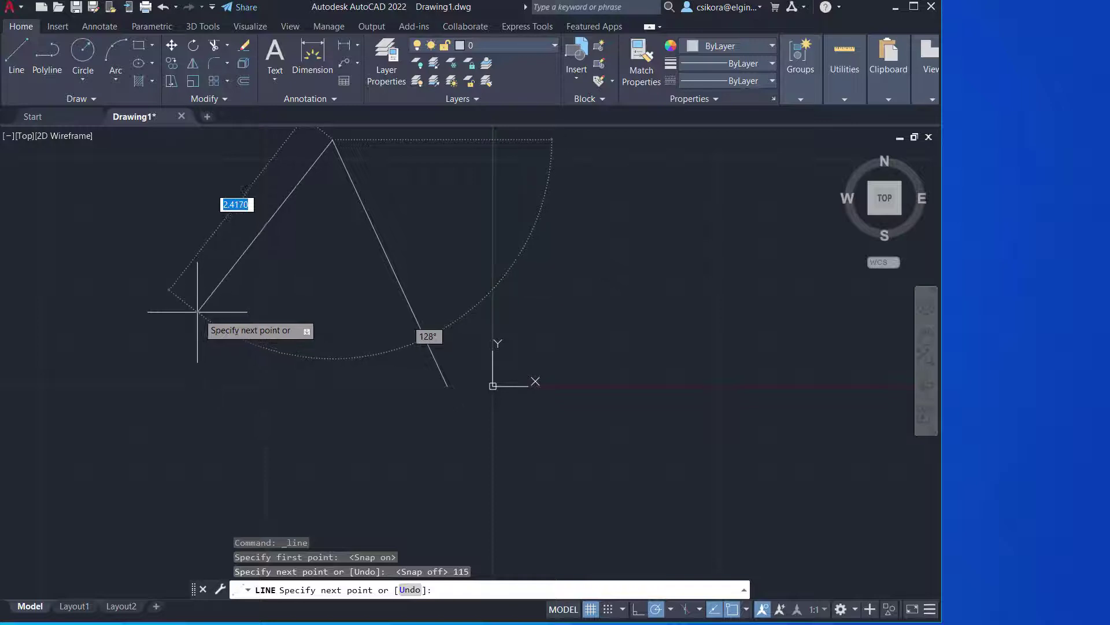
key("Escape")
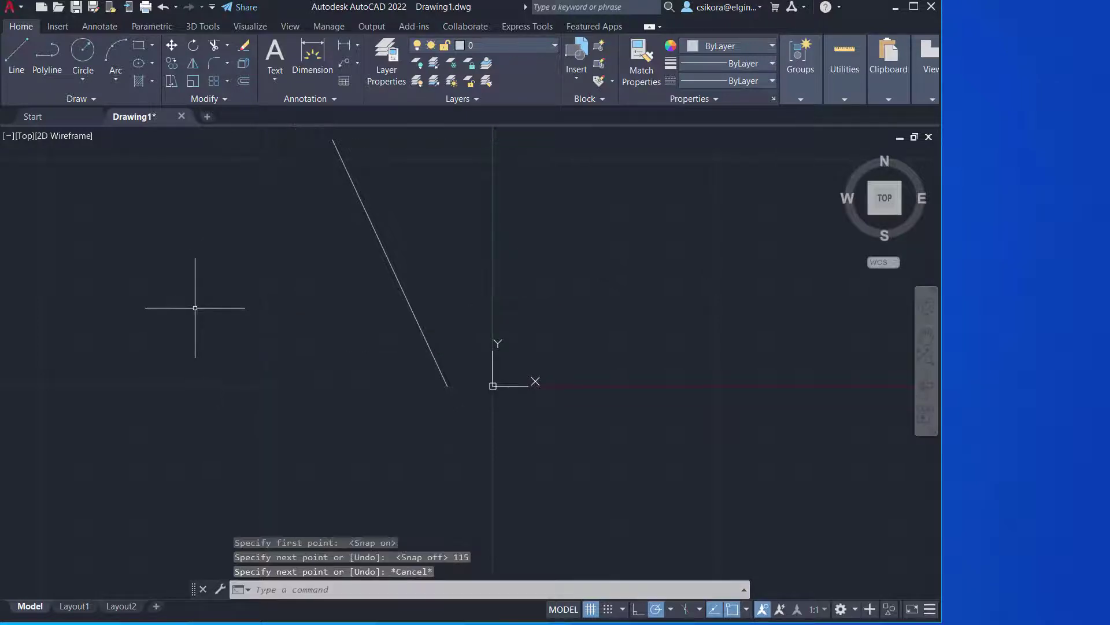
- Draw a 3-unit horizontal line leftward from the slanted line's lower end, then return to the PDF
left_click(16, 50)
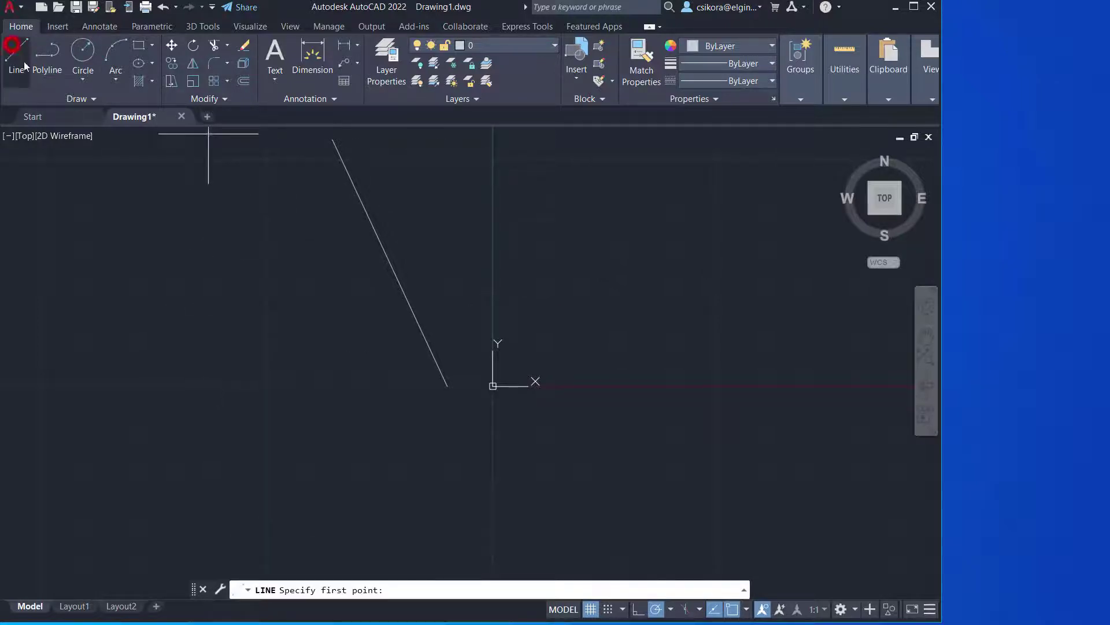
left_click(448, 386)
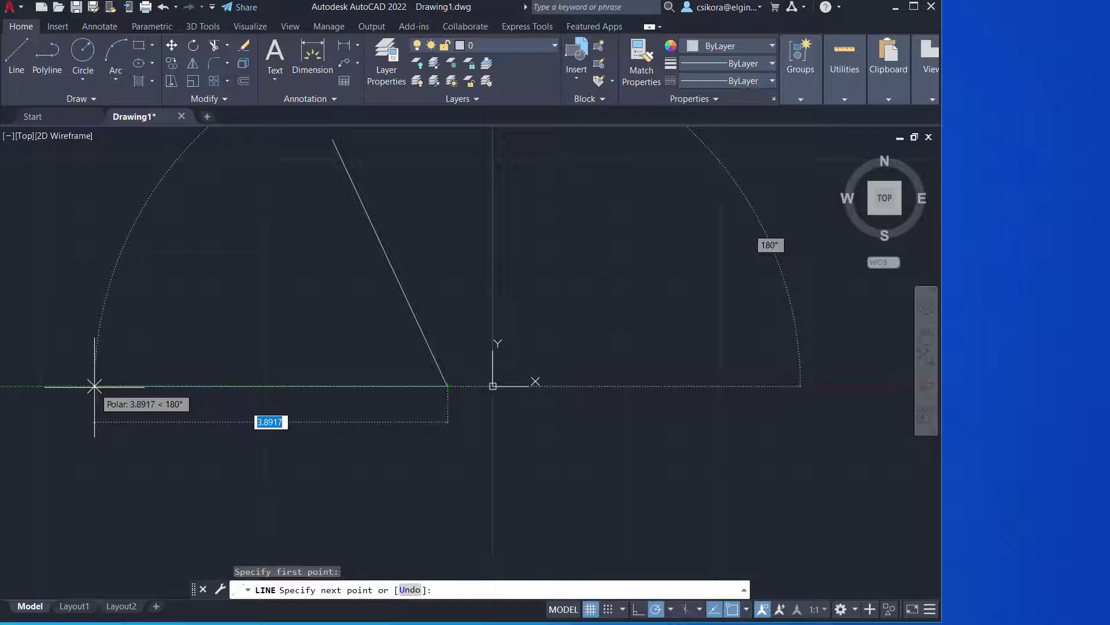
type("3")
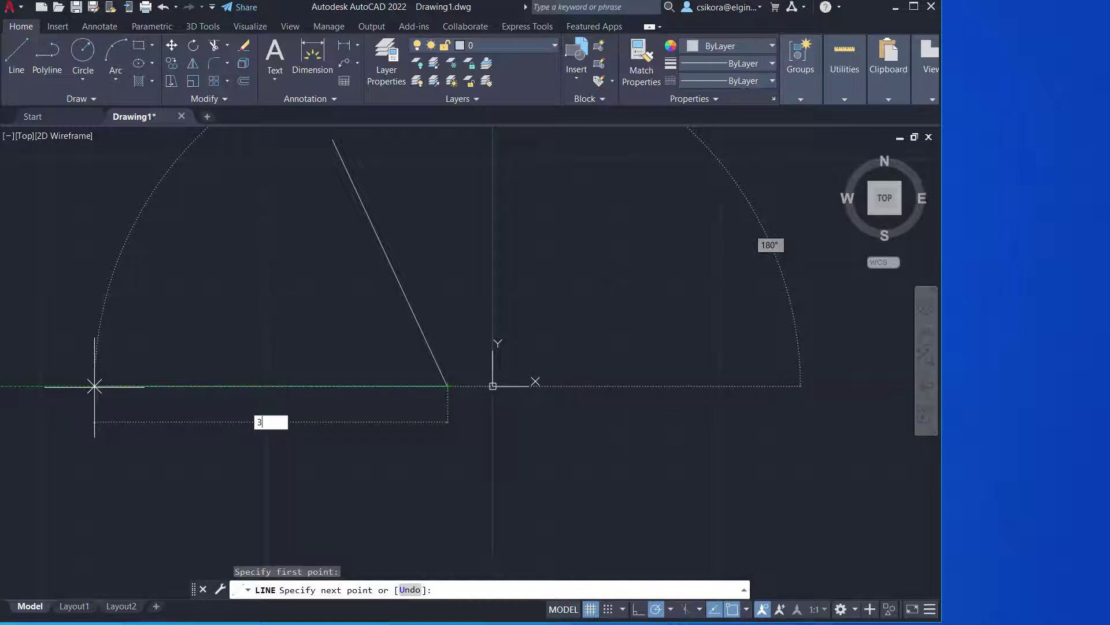
key("Return")
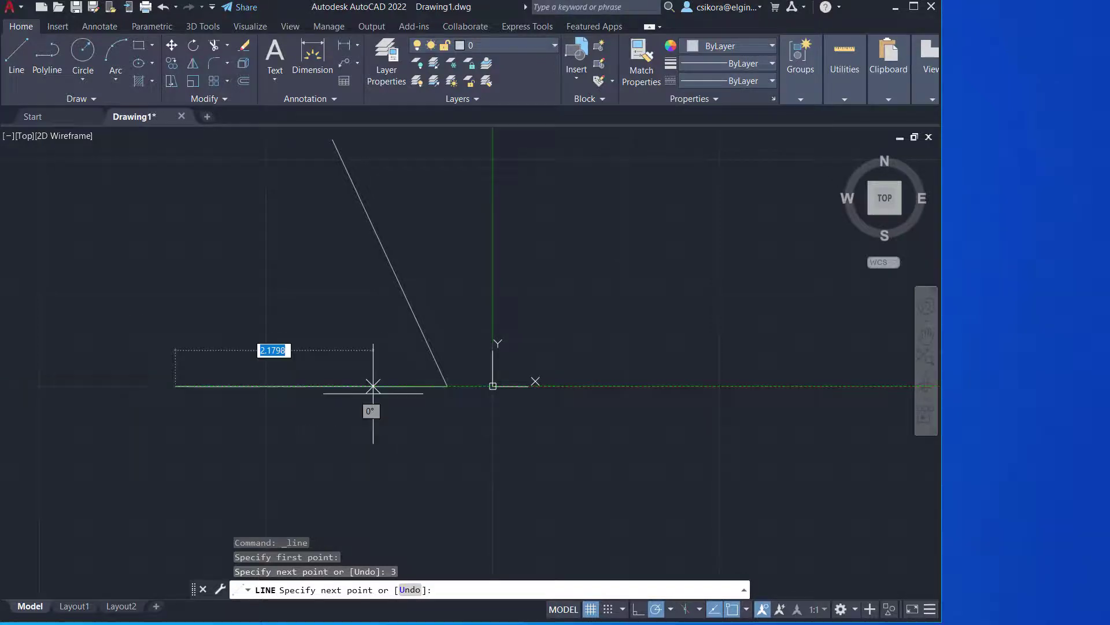
key("Escape")
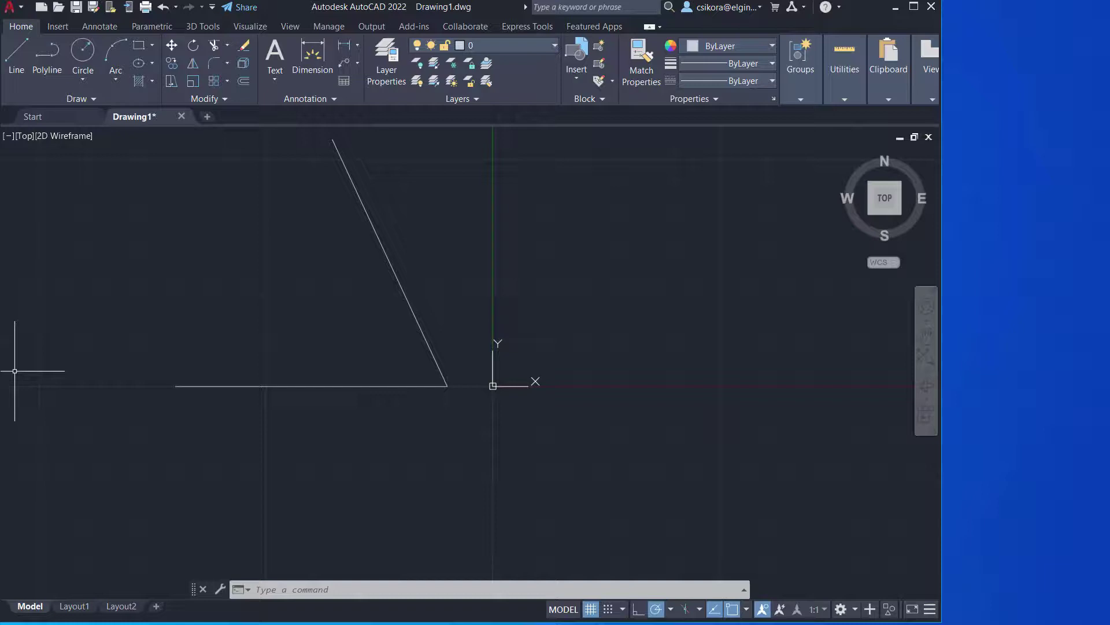
key("alt+Tab")
- Reposition the PDF window and bring the AutoCAD drawing back to the front
left_click_drag(434, 36, 685, 32)
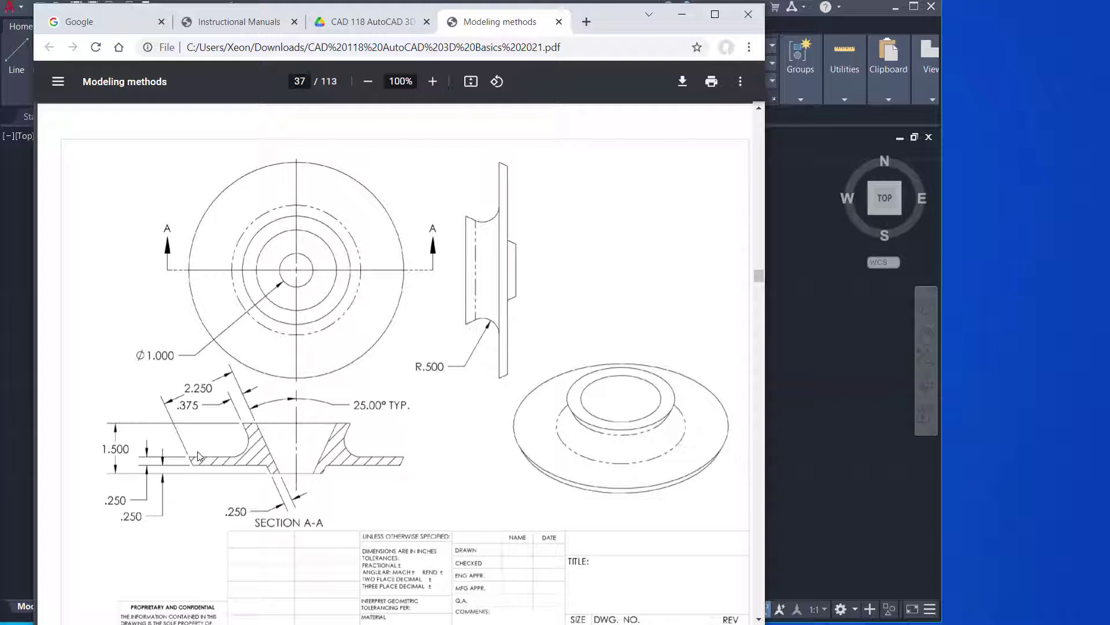
left_click(258, 431)
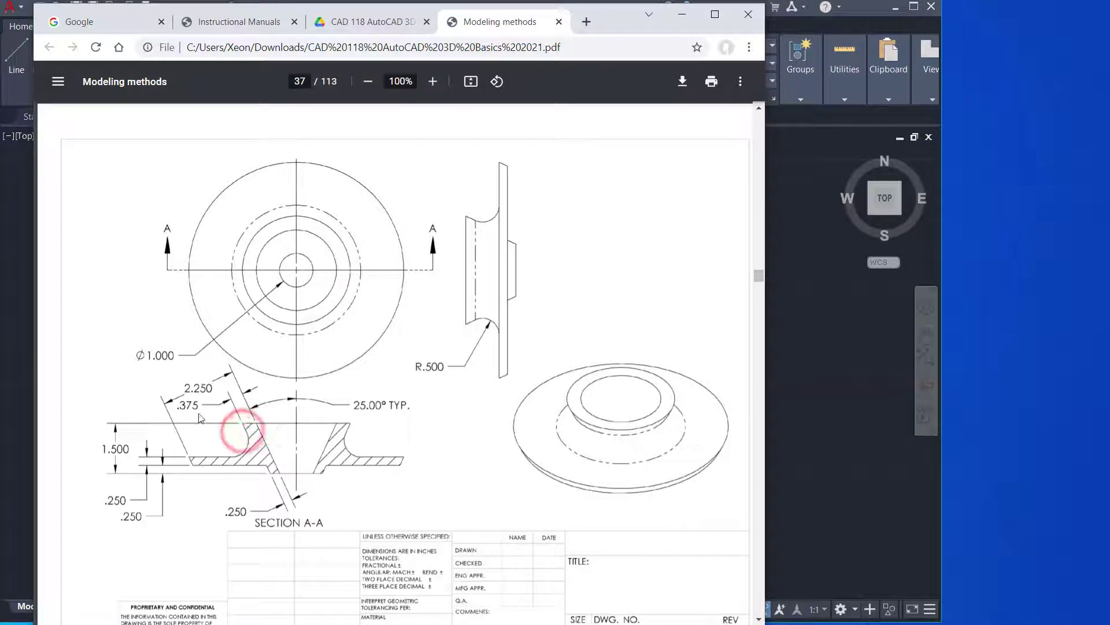
left_click(258, 430)
left_click(191, 461)
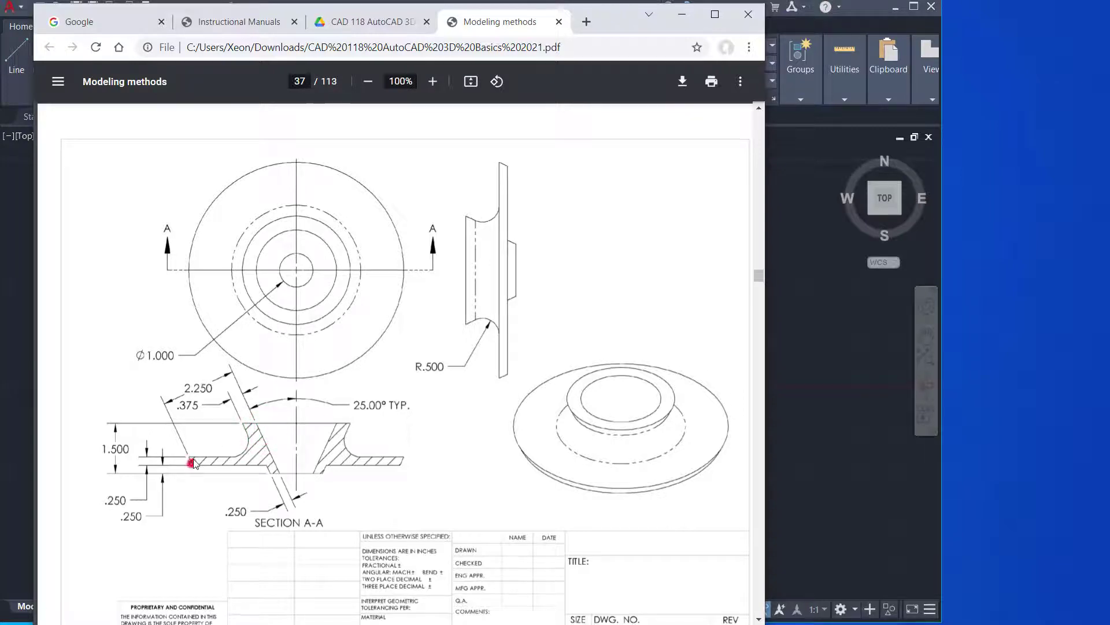
left_click(199, 392)
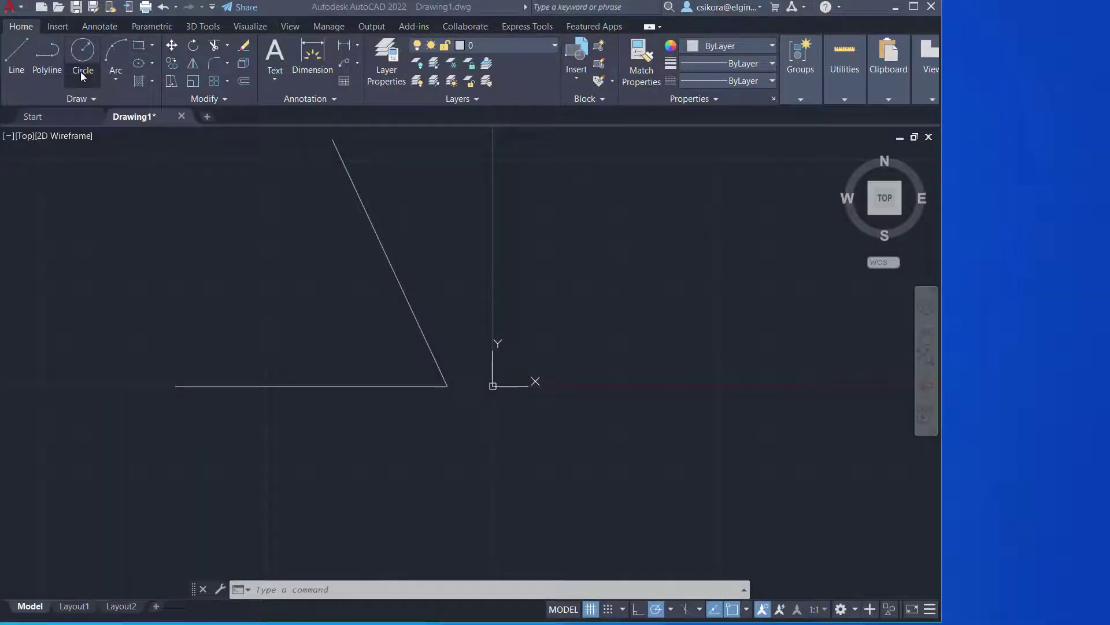
- Select the base line, cancel a stray LINE command, and start OFFSET
left_click(244, 84)
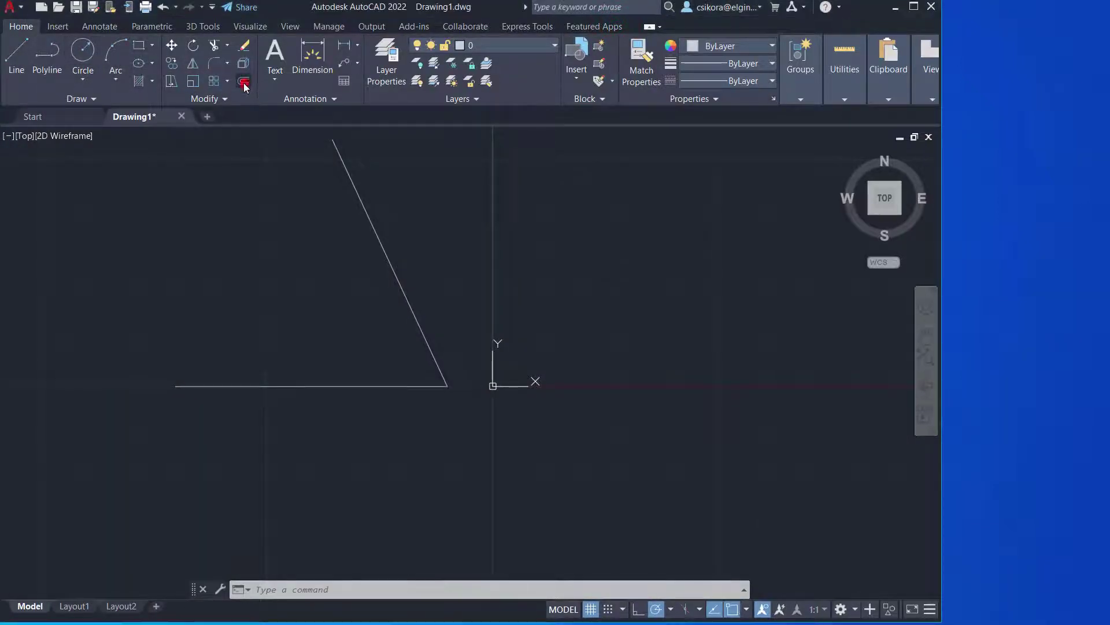
left_click(355, 383)
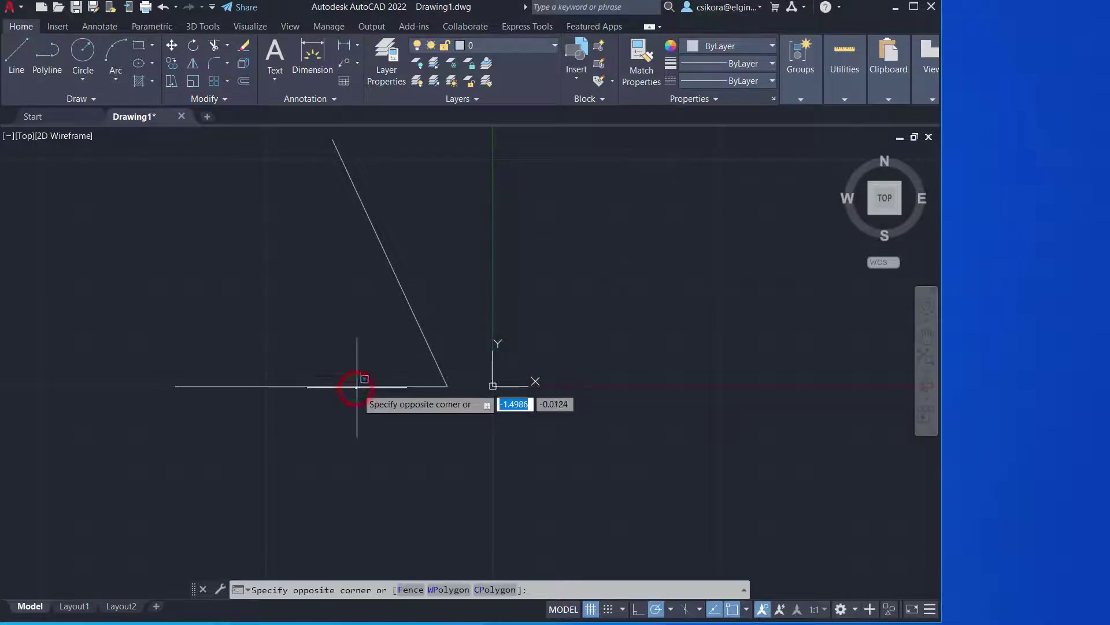
left_click(349, 384)
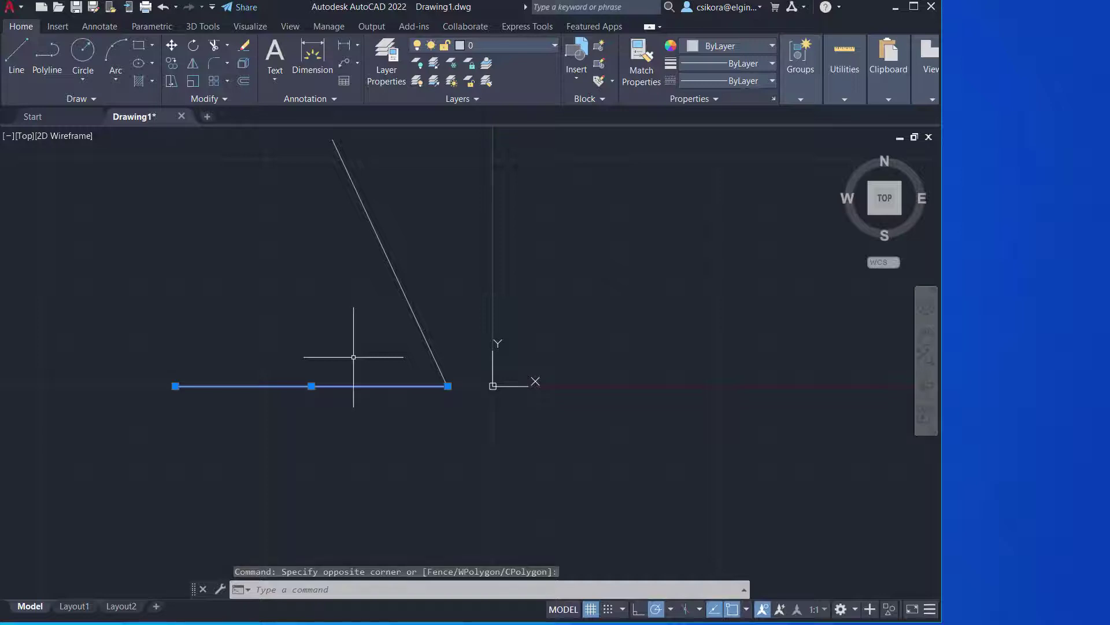
type("l")
key("Return")
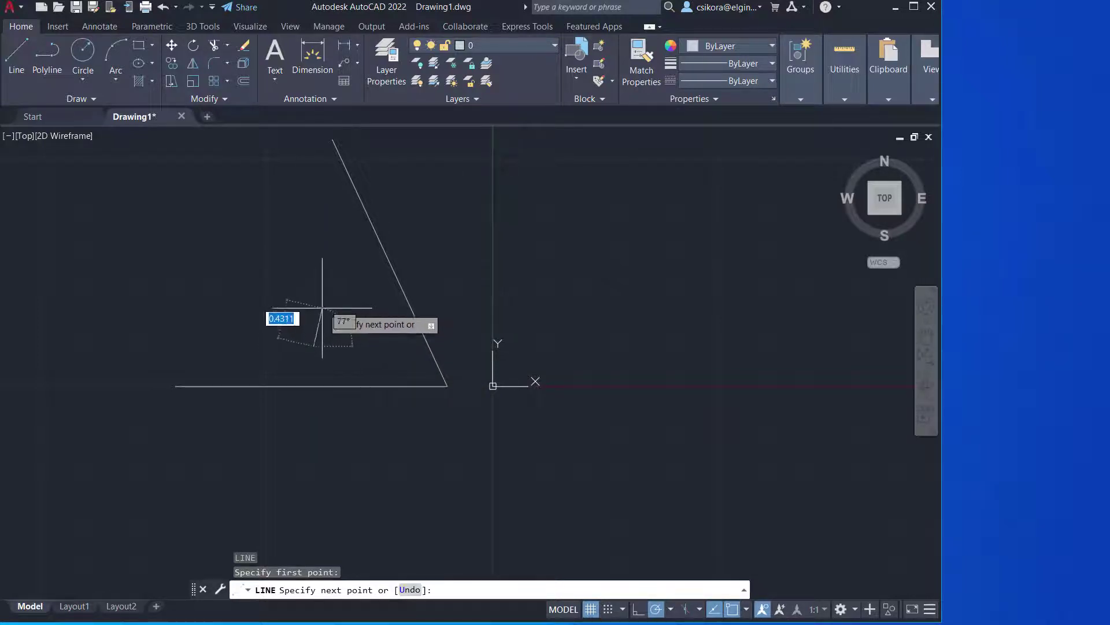
key("Escape")
key("Escape")
key("Escape")
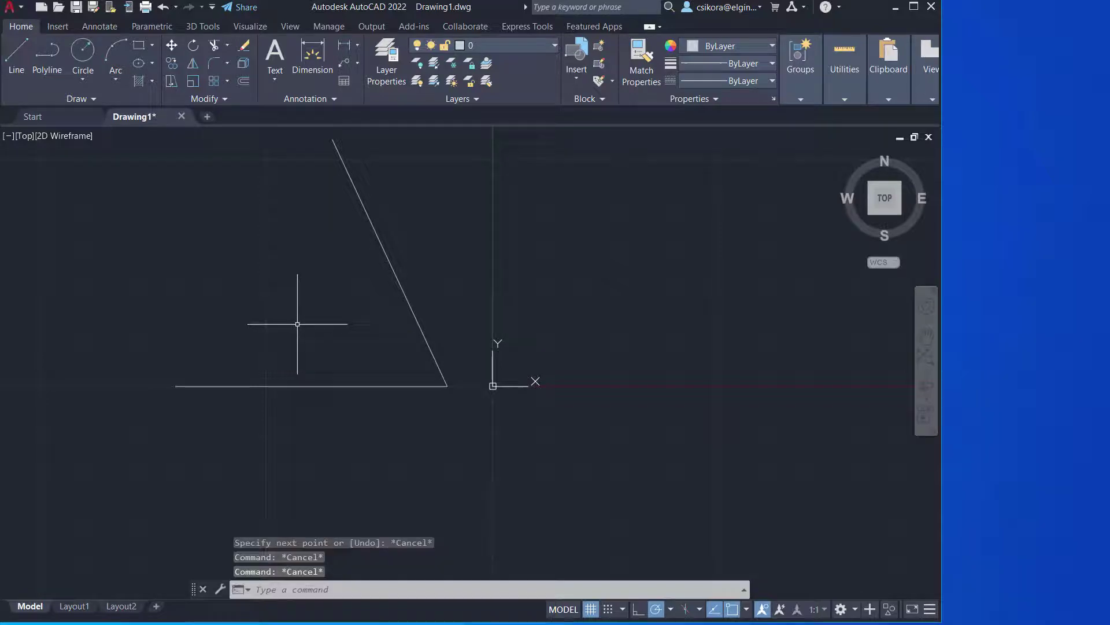
left_click(243, 84)
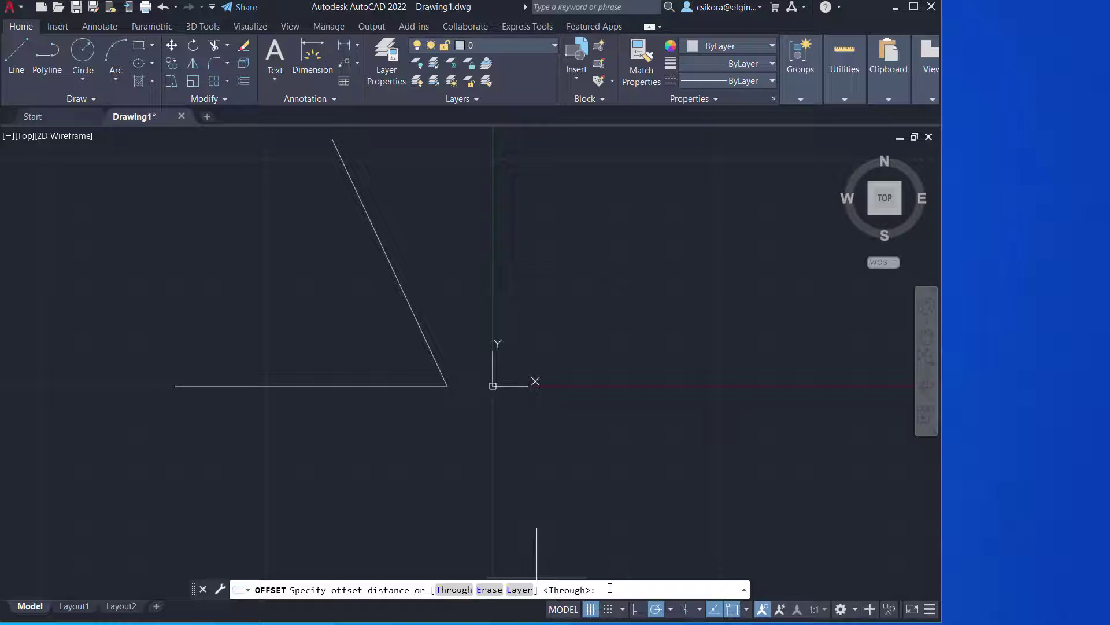
- Offset the base line upward twice at 0.25 spacing
key("Return")
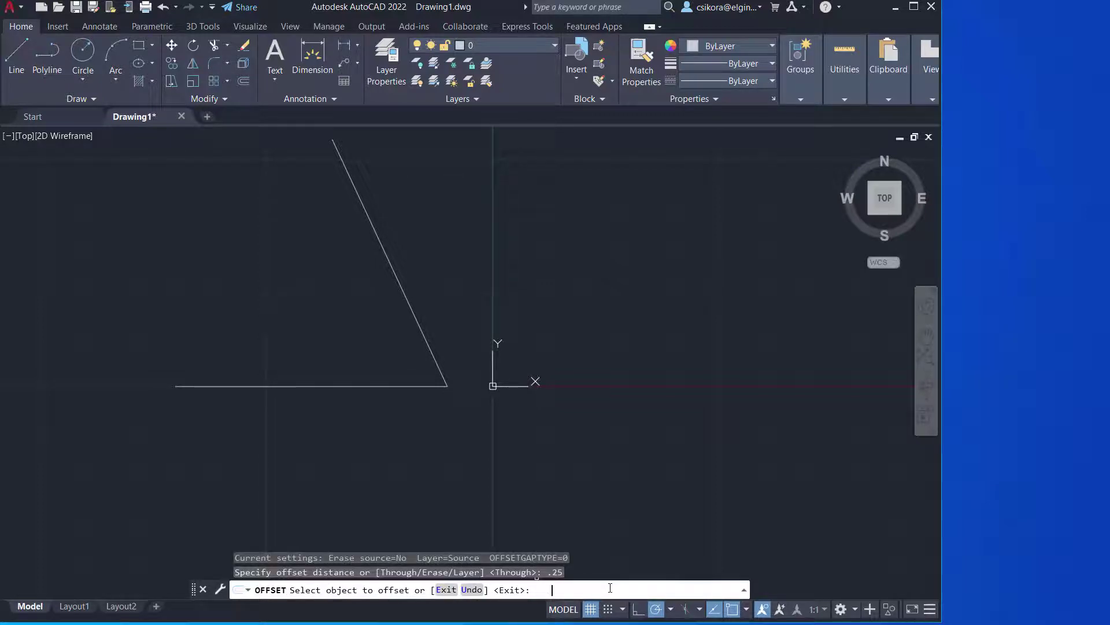
left_click(310, 387)
left_click(315, 349)
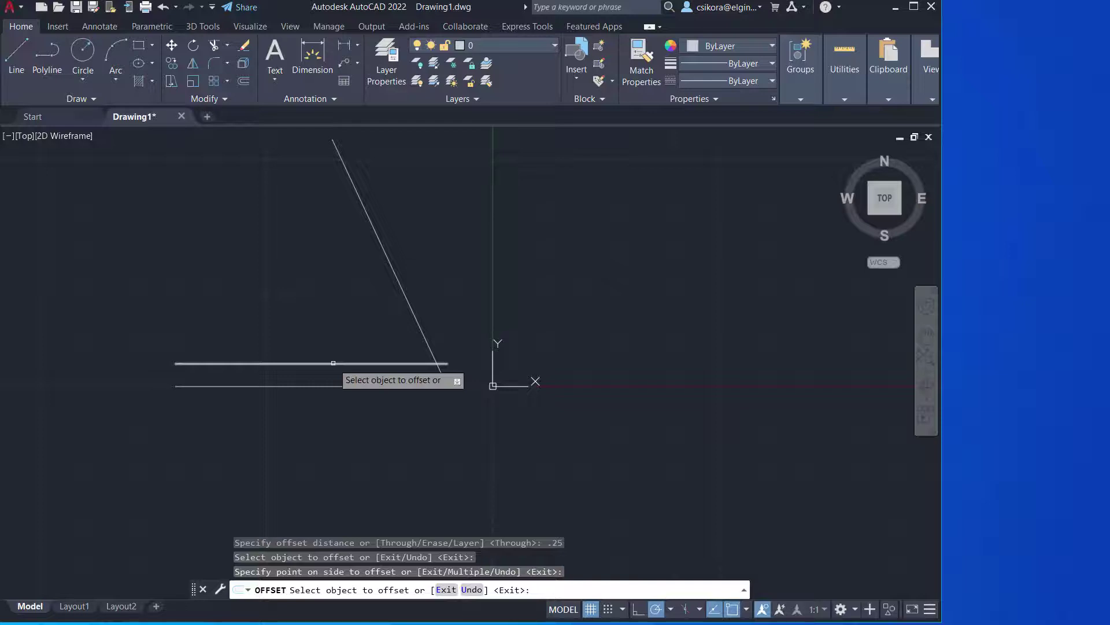
left_click(334, 364)
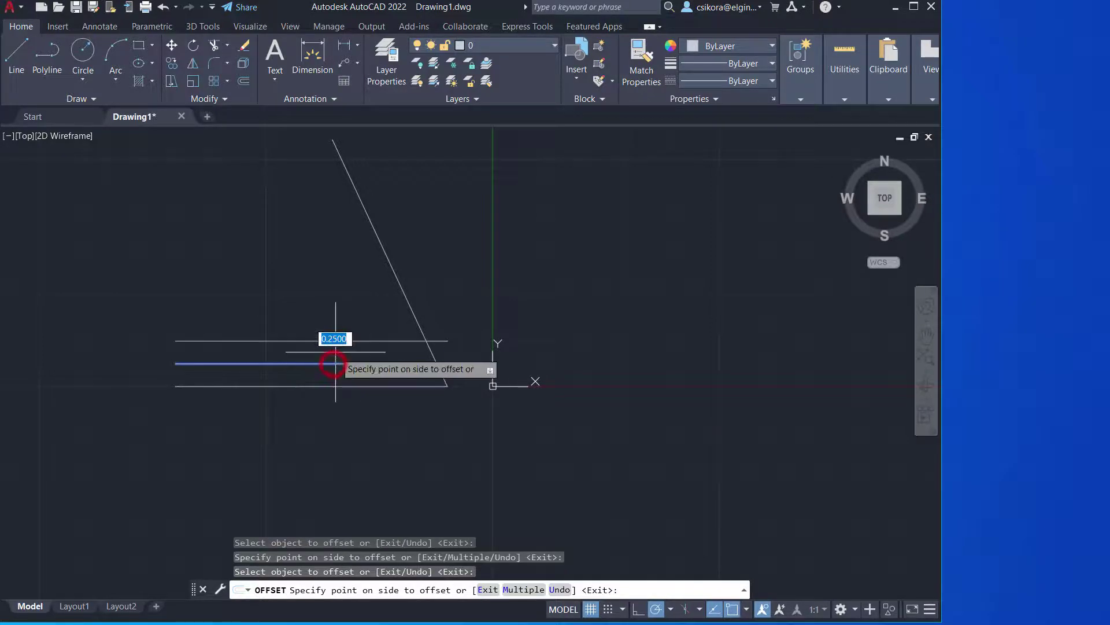
left_click(337, 340)
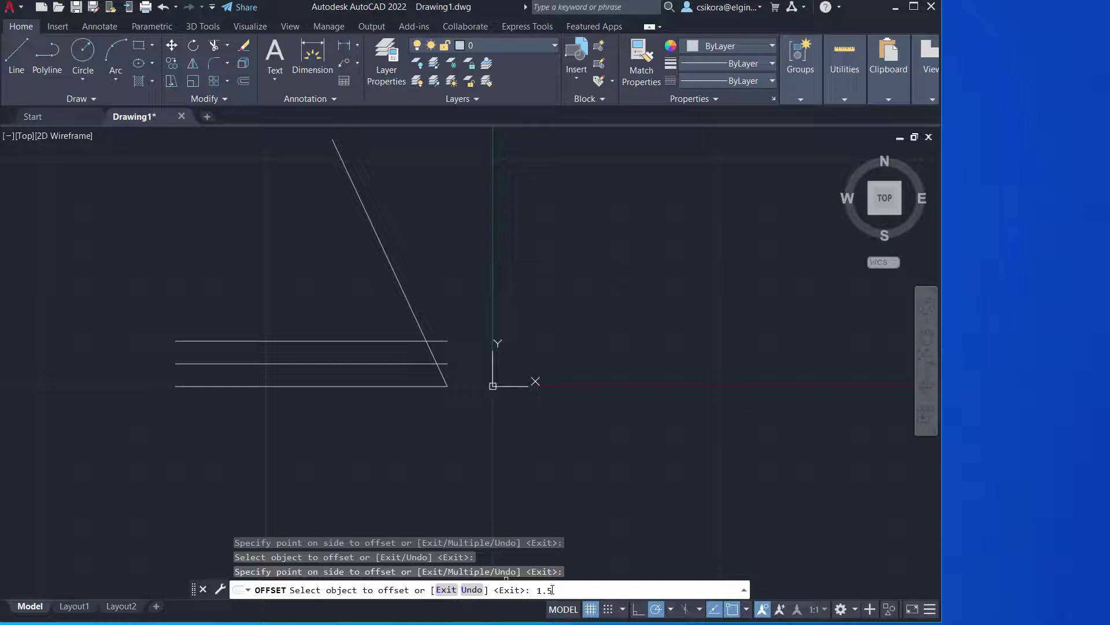
- Add another copy of the base line offset 1.5 above it
key("Return")
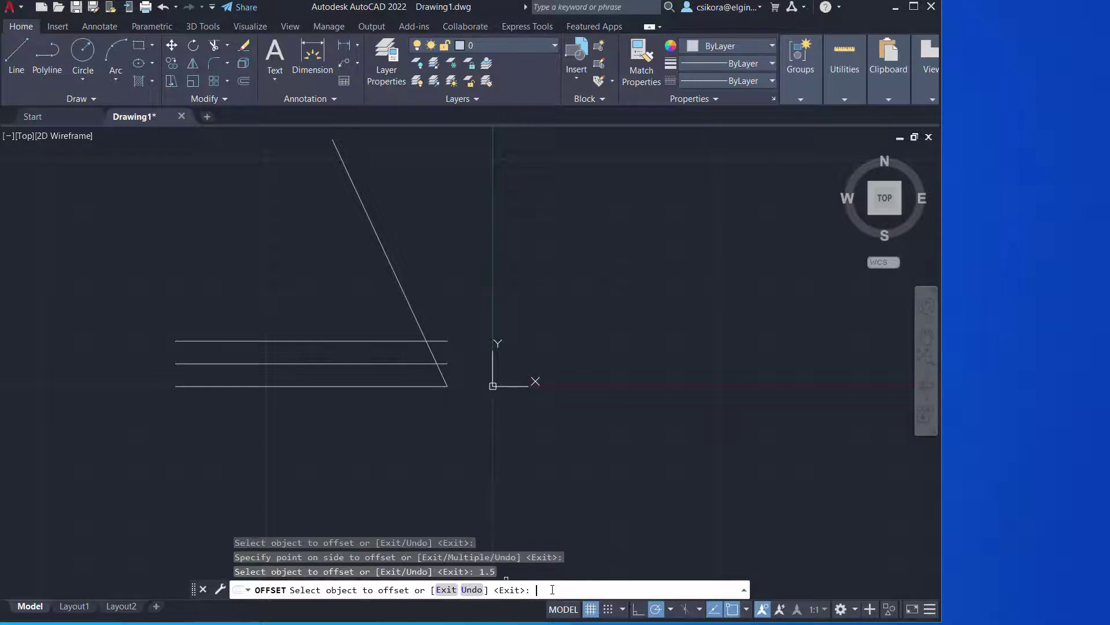
left_click(327, 385)
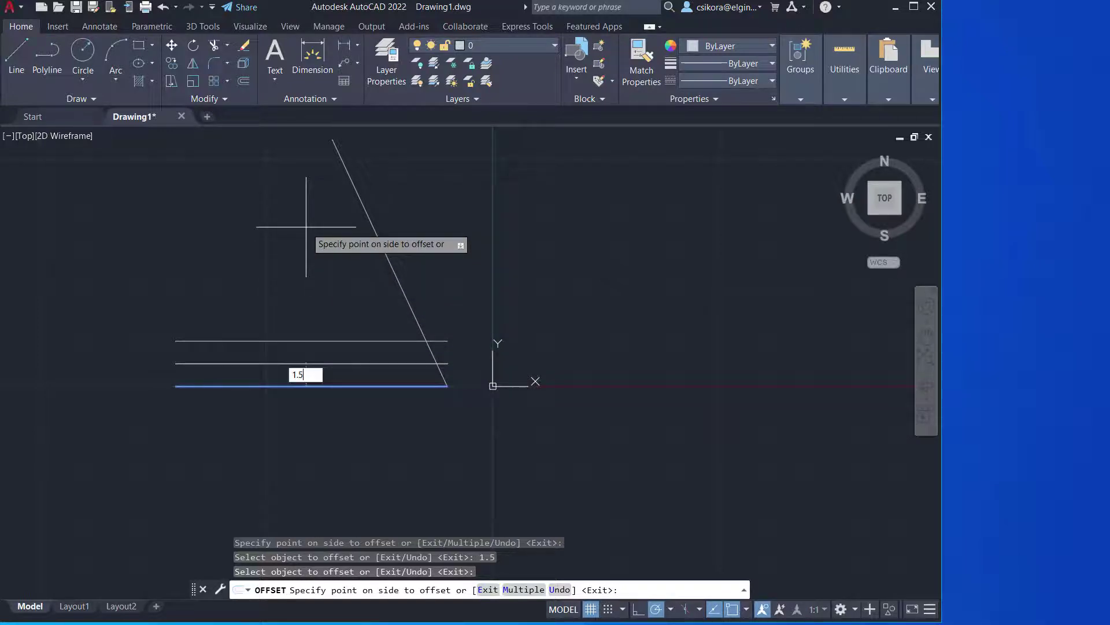
type("1.5")
key("Return")
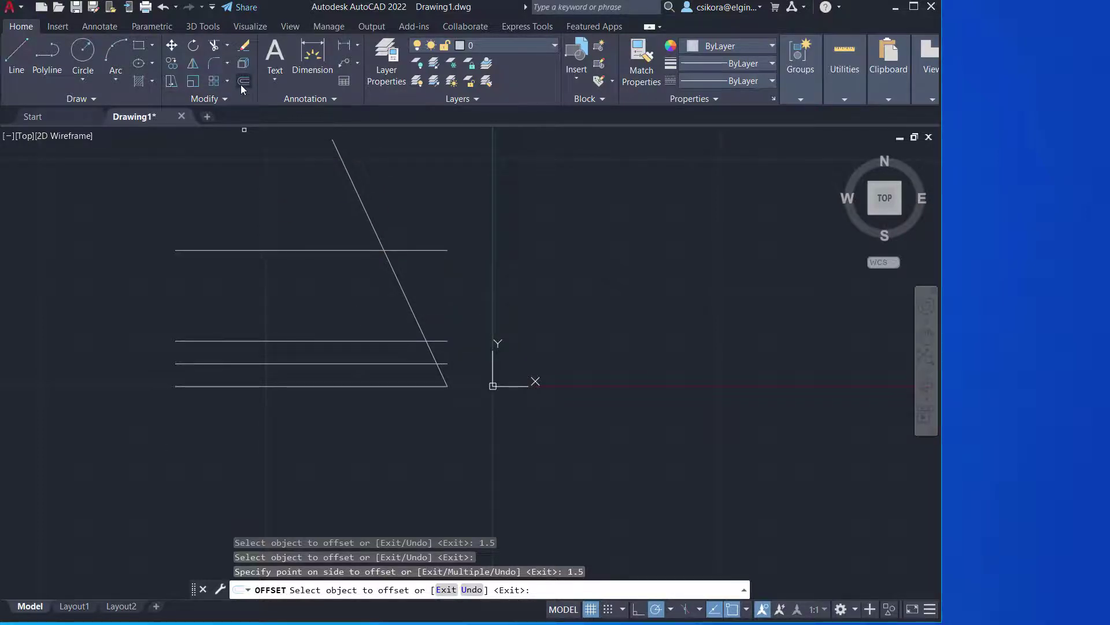
- Offset the slanted line 0.25 to its left
left_click(409, 309)
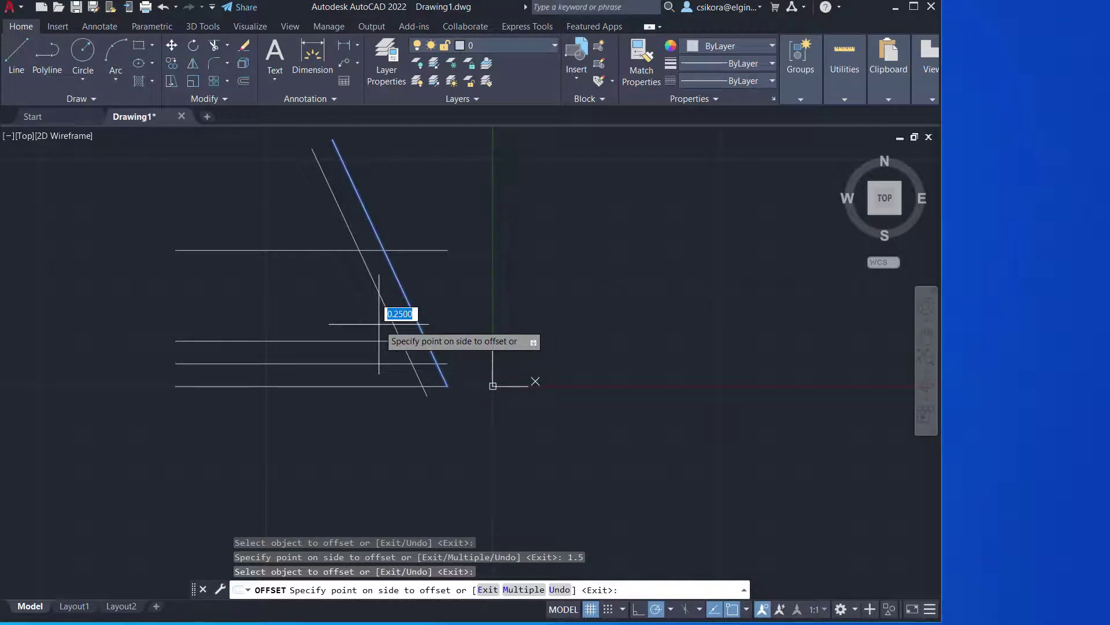
key("Return")
key("Return")
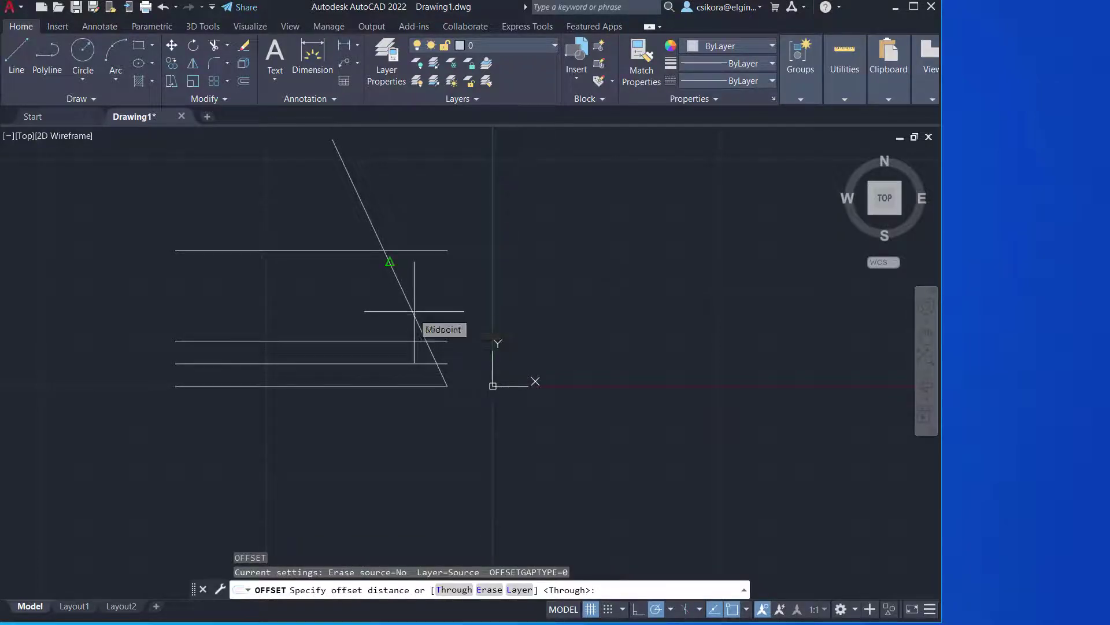
left_click(426, 301)
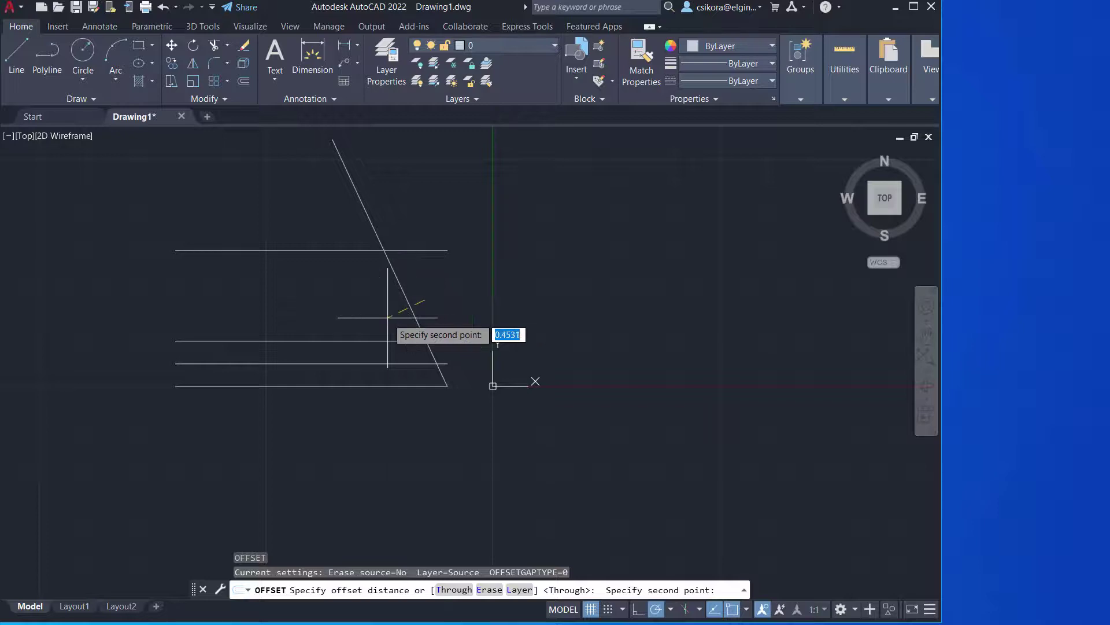
left_click(388, 317)
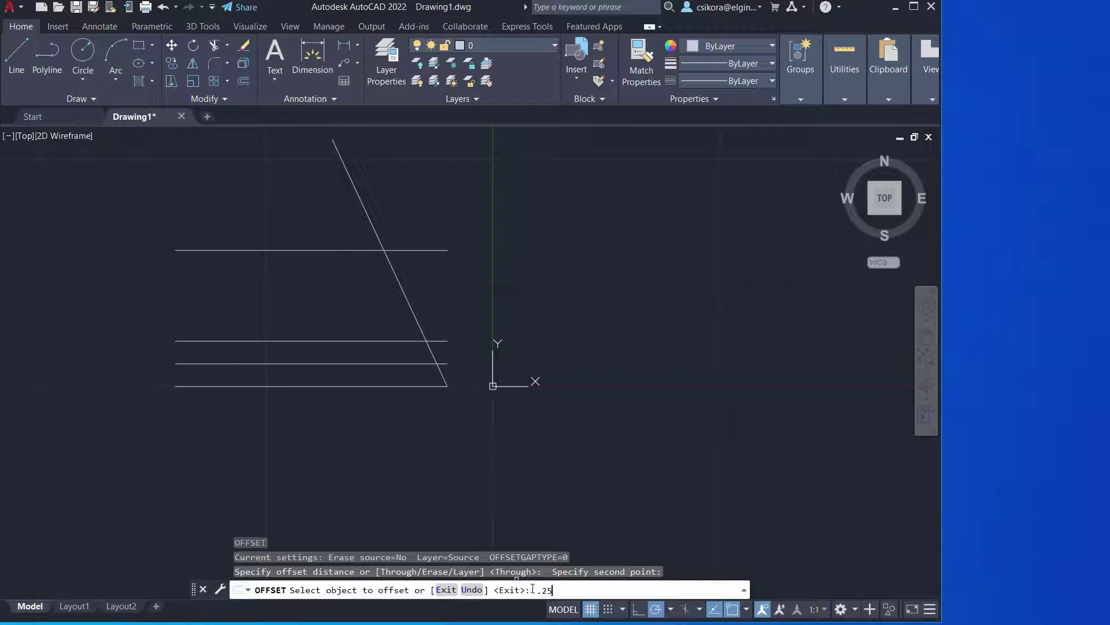
type(".25")
key("Return")
left_click(435, 358)
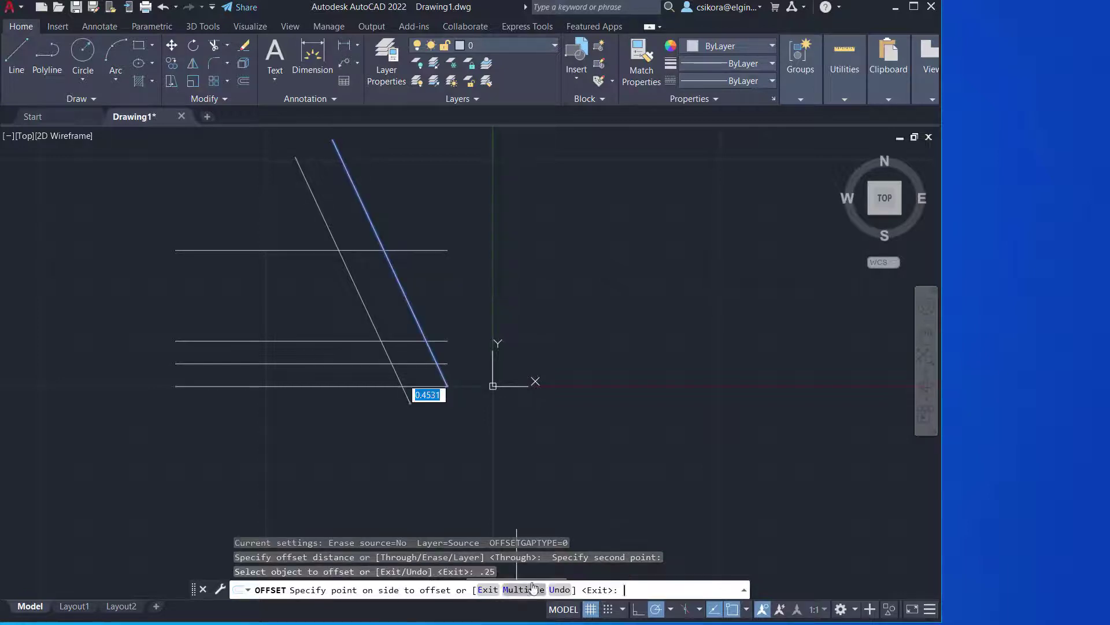
left_click(365, 330)
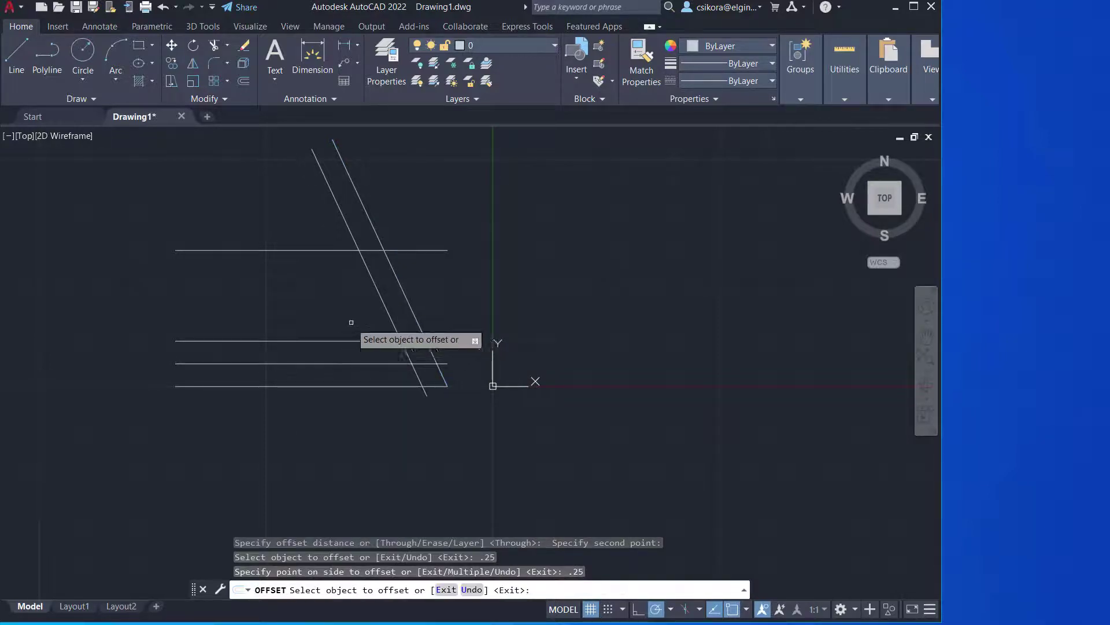
- Add copies of the original slanted line at 0.375 and 2.25 to its left
left_click(401, 287)
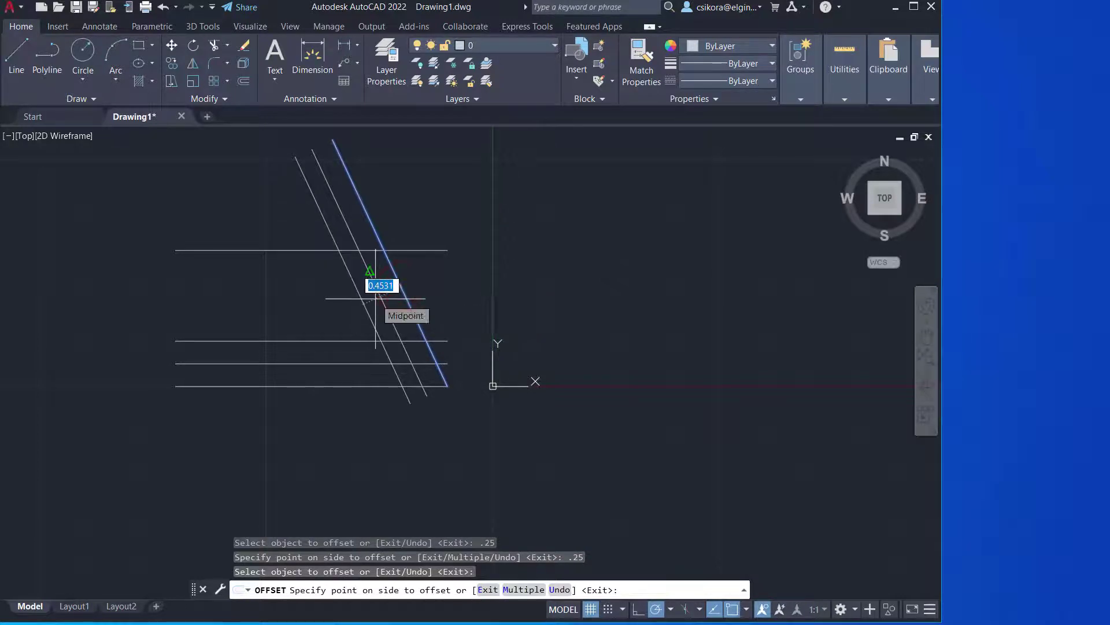
type(".375")
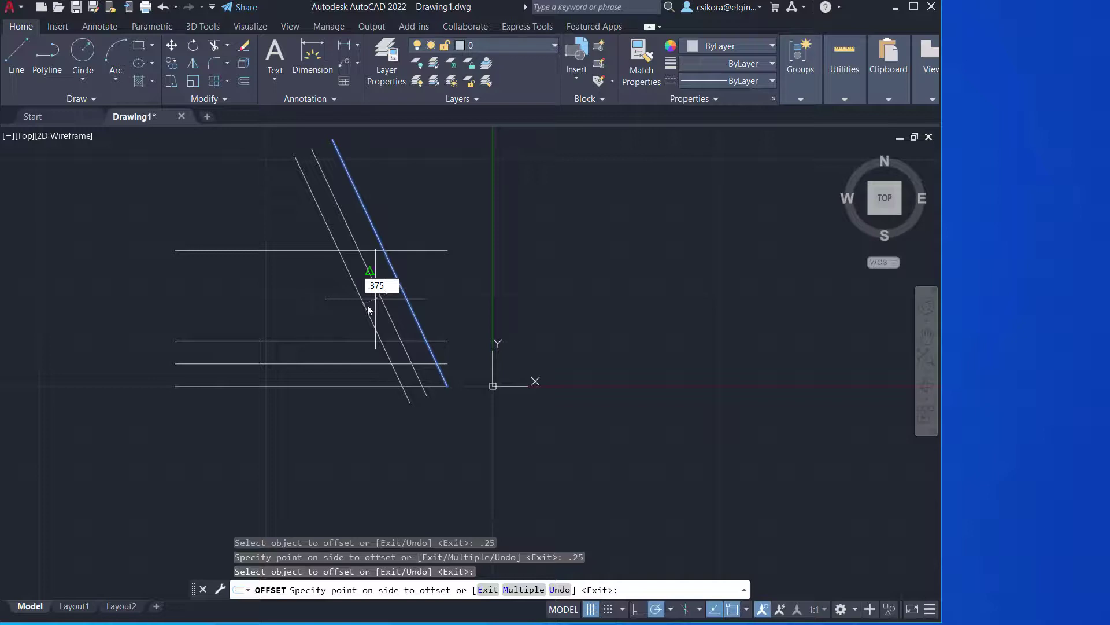
left_click(367, 307)
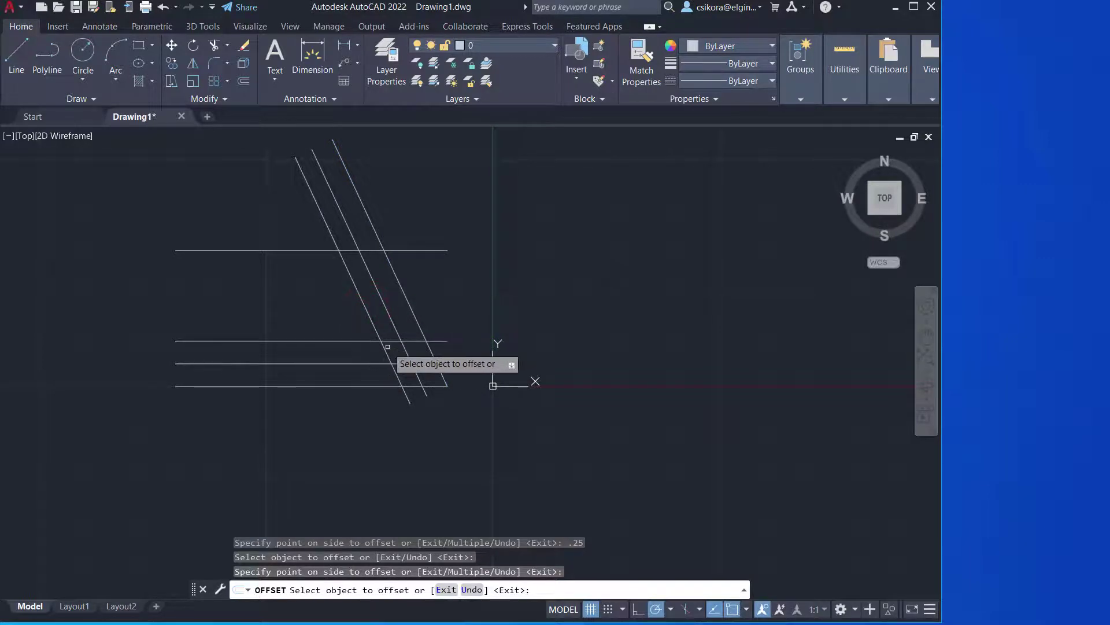
left_click(403, 289)
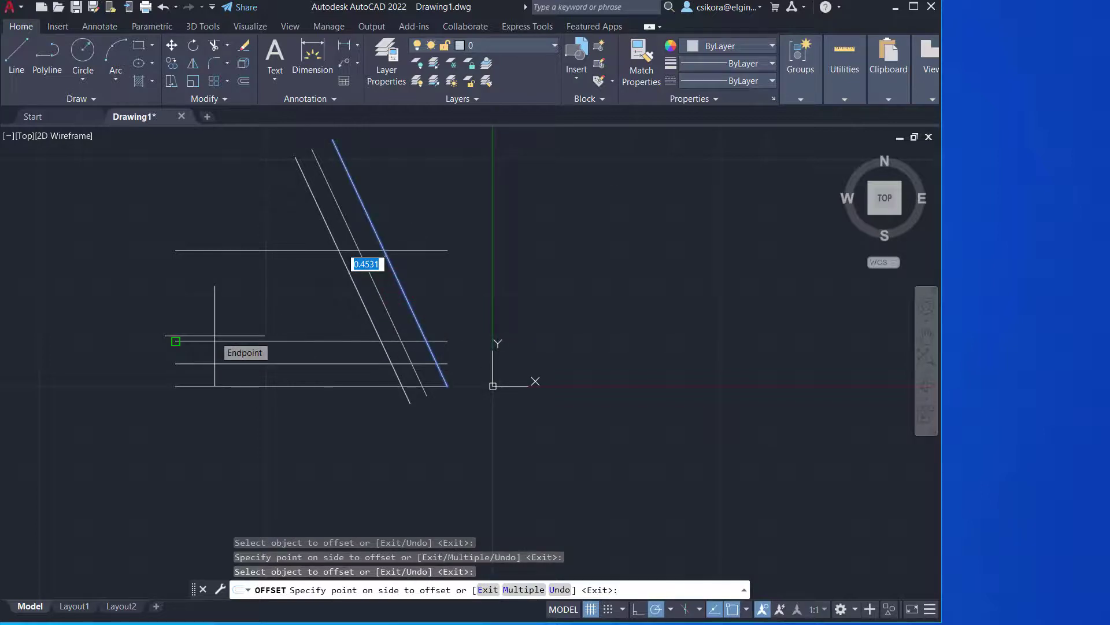
type("2.25")
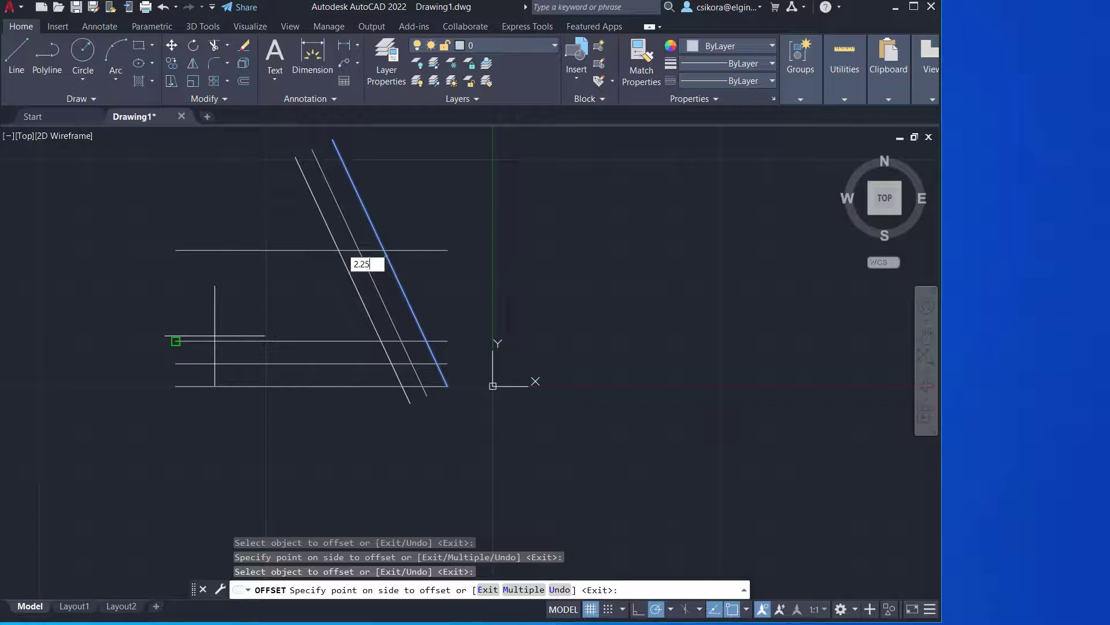
key("Return")
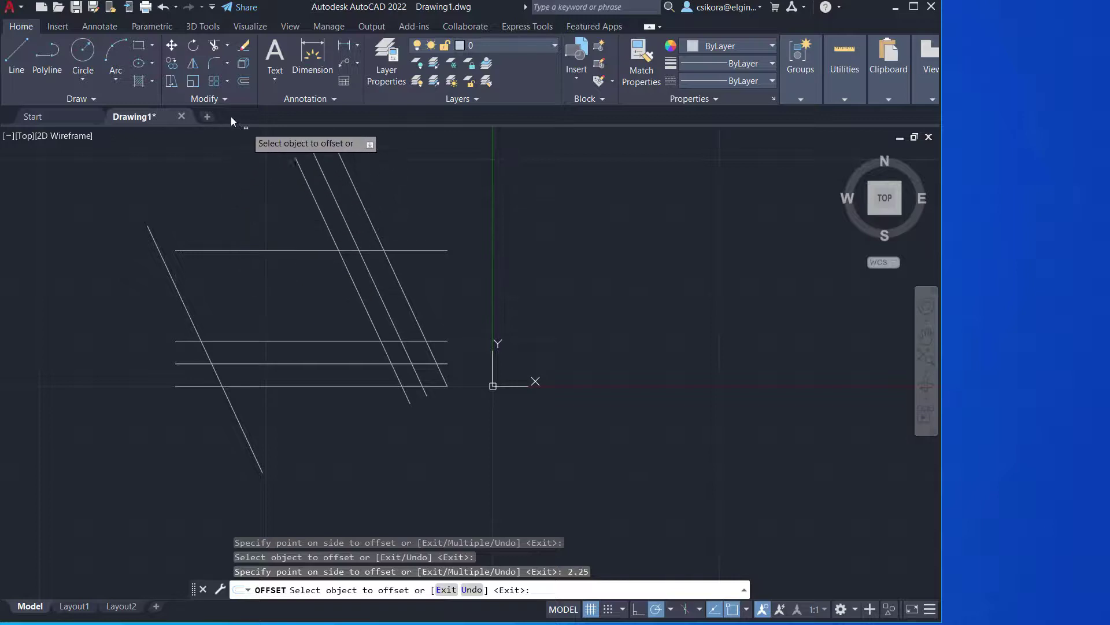
- Trim the excess line ends above, below and to each side of the section
left_click(213, 46)
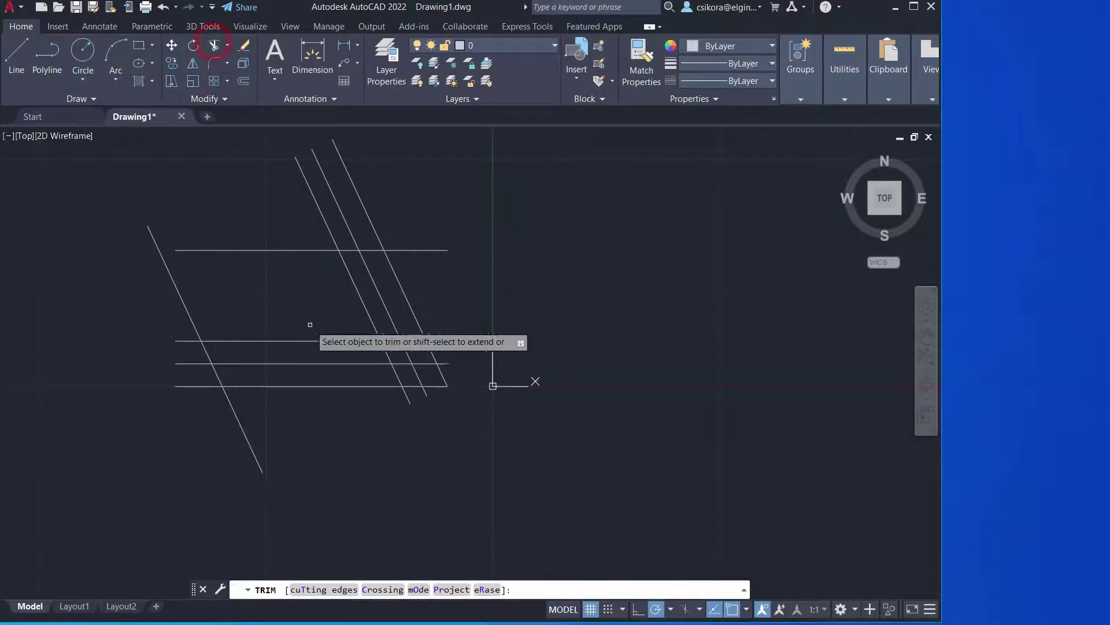
mouse_move(263, 216)
left_mouse_down()
mouse_move(211, 298)
mouse_move(87, 304)
left_mouse_up()
mouse_move(305, 185)
left_mouse_down()
mouse_move(268, 178)
mouse_move(474, 181)
left_mouse_up()
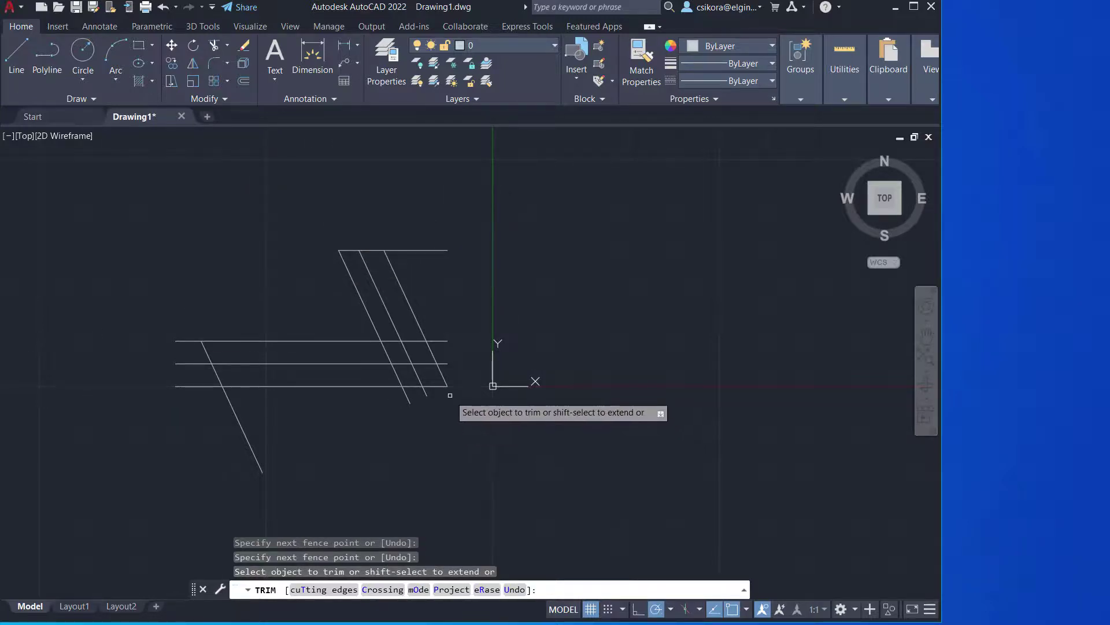
left_click_drag(447, 396, 185, 421)
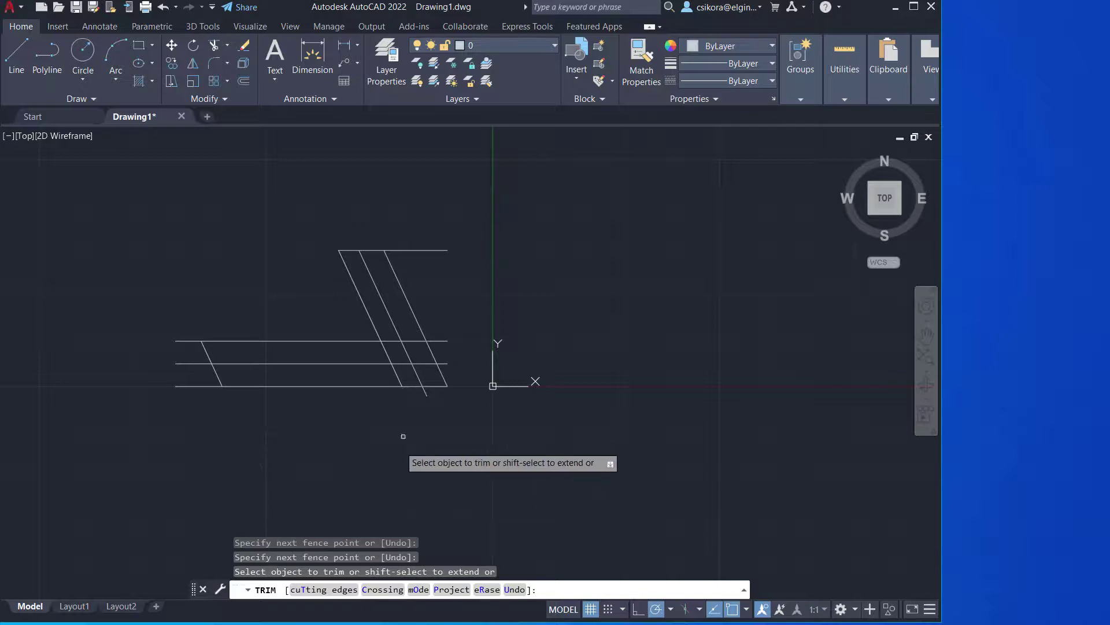
left_click(426, 390)
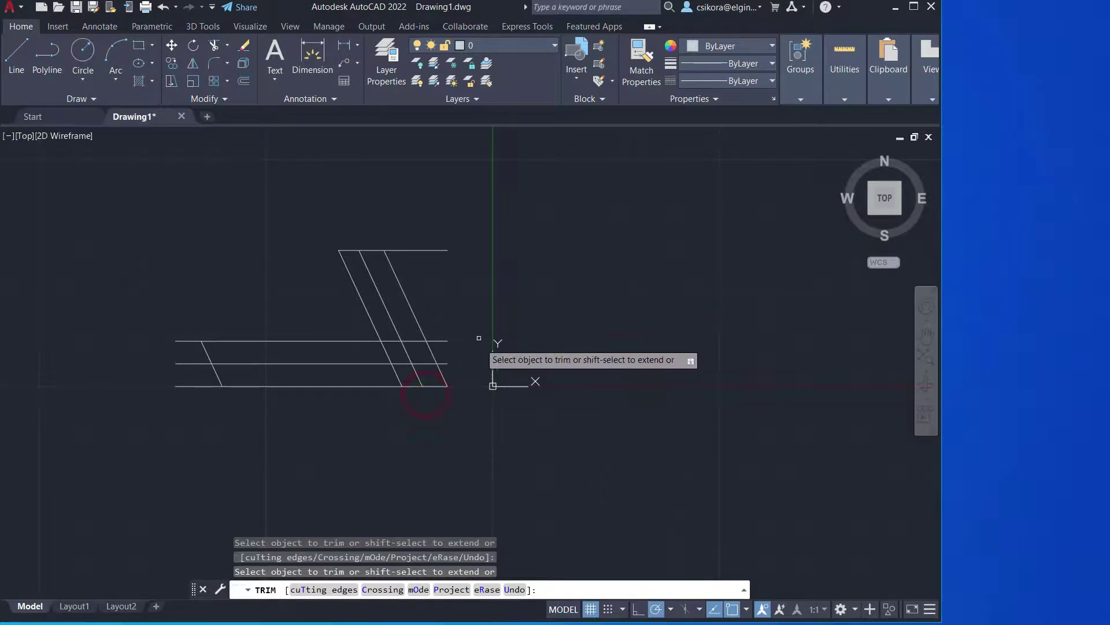
left_click_drag(397, 219, 457, 370)
left_click_drag(434, 326, 481, 376)
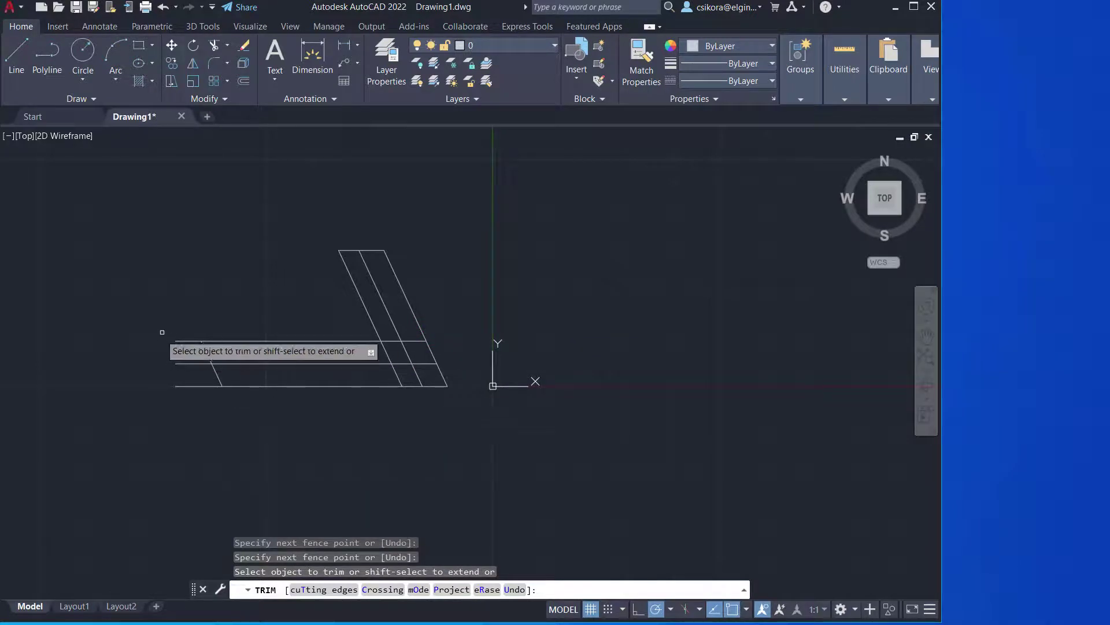
left_click_drag(186, 325, 200, 384)
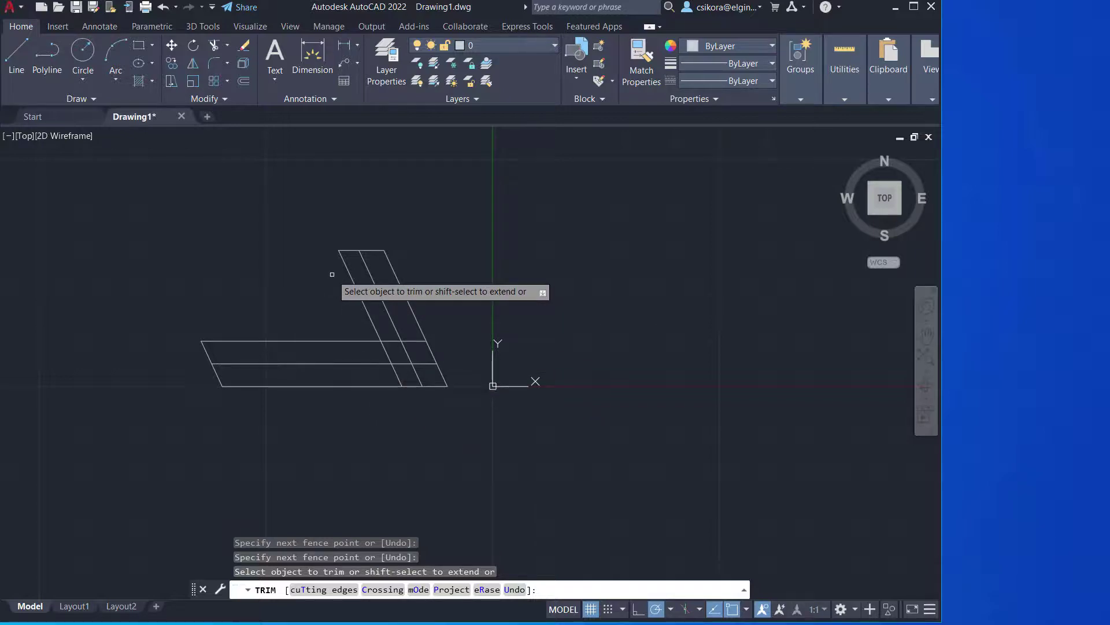
- Trim the lower pieces and the crossing inner lines inside the slanted figure
mouse_move(365, 404)
left_mouse_down()
mouse_move(275, 381)
mouse_move(146, 381)
left_mouse_up()
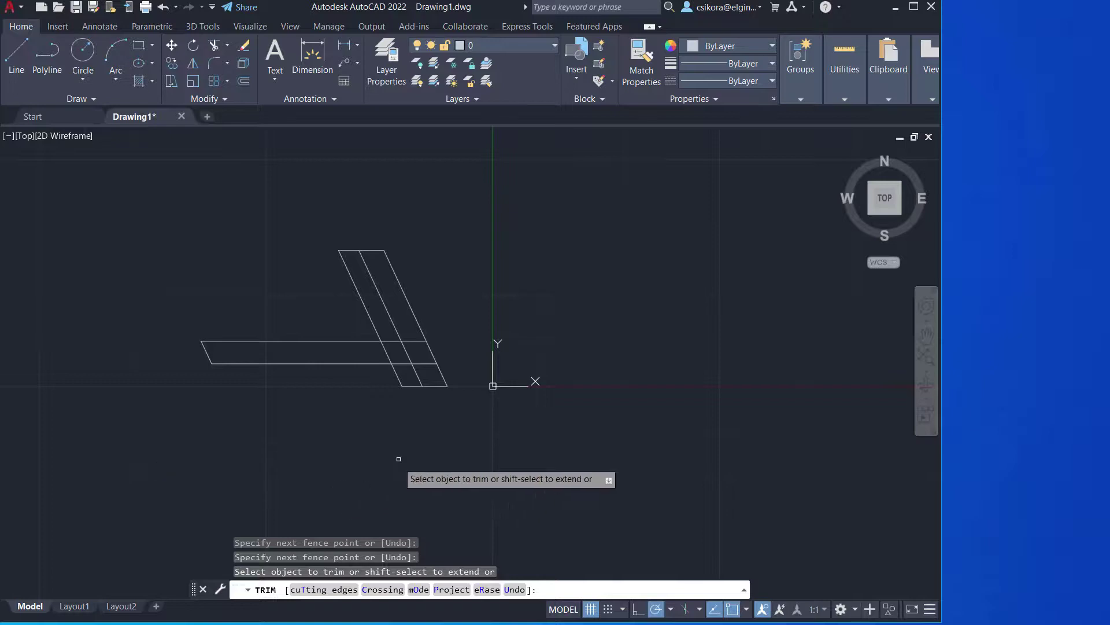
left_click_drag(409, 398, 396, 383)
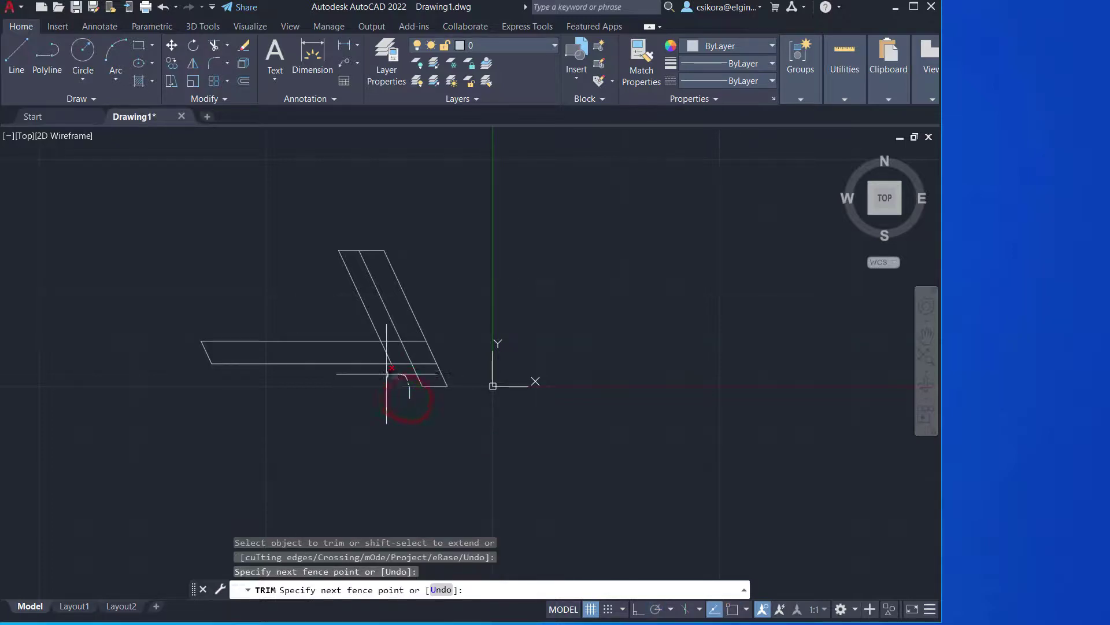
right_click(384, 371)
left_click(365, 419)
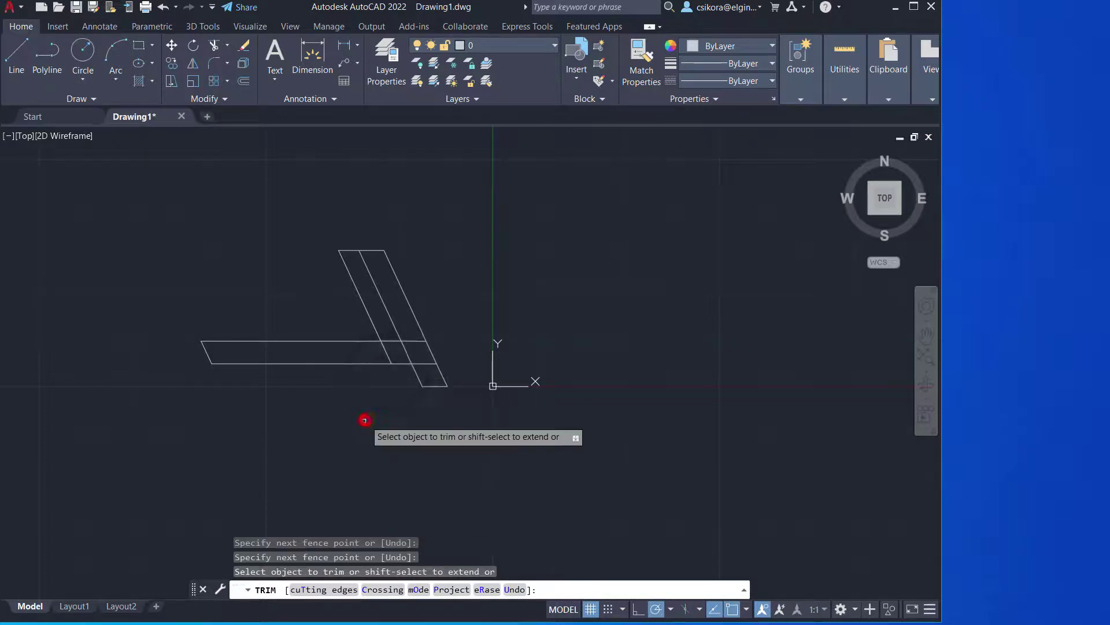
left_click(379, 274)
left_click_drag(379, 275, 375, 292)
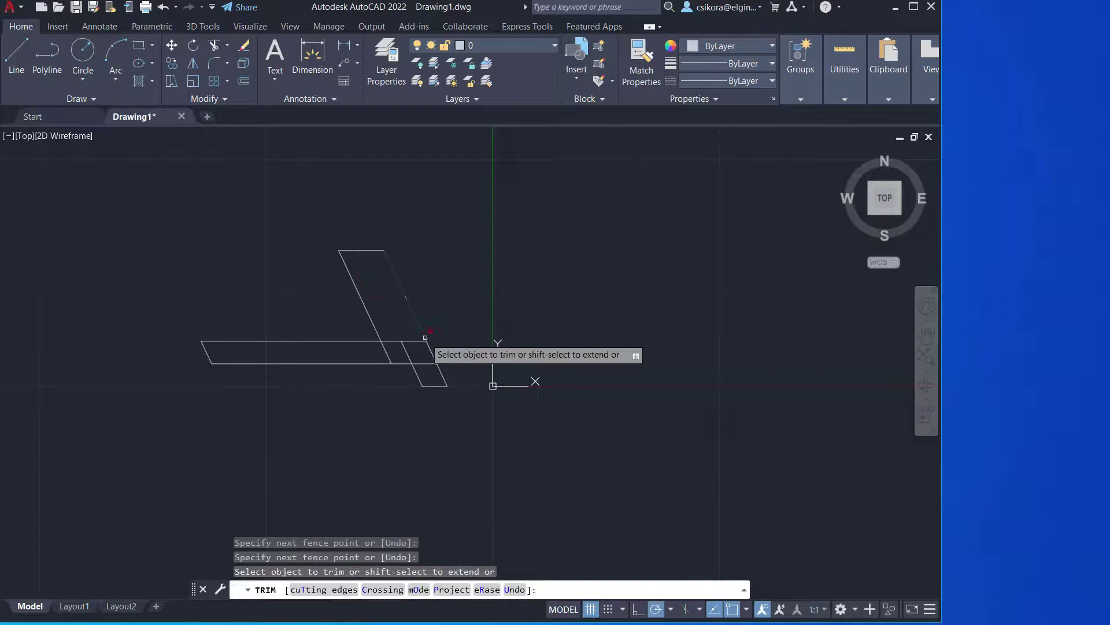
left_click(395, 331)
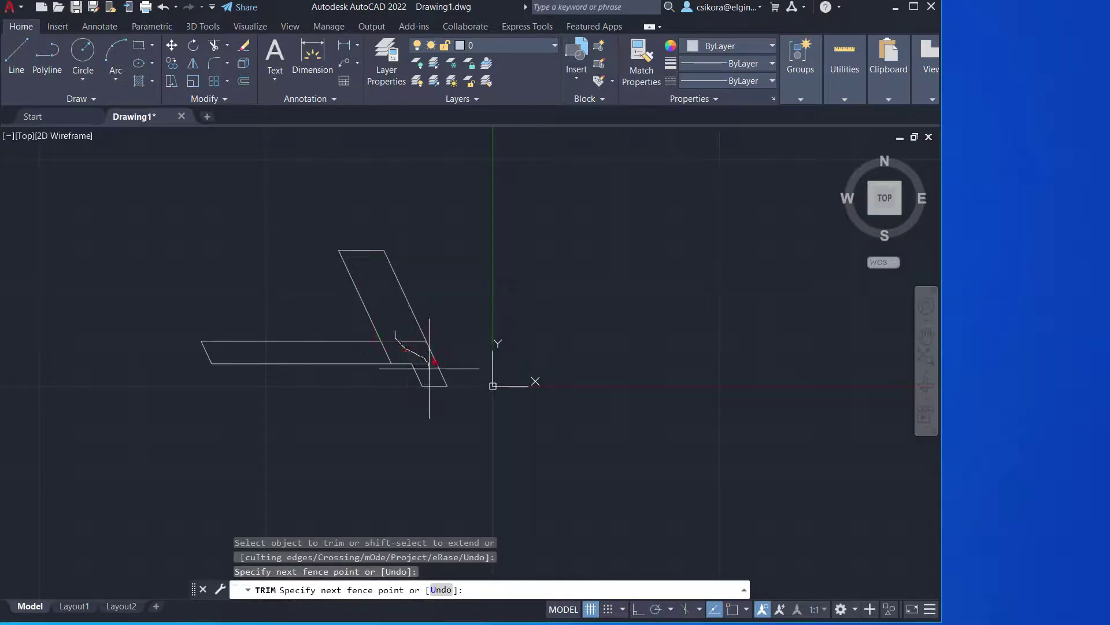
left_click_drag(429, 367, 433, 377)
mouse_move(408, 327)
left_mouse_down()
mouse_move(368, 355)
mouse_move(266, 504)
left_mouse_up()
left_click(414, 357)
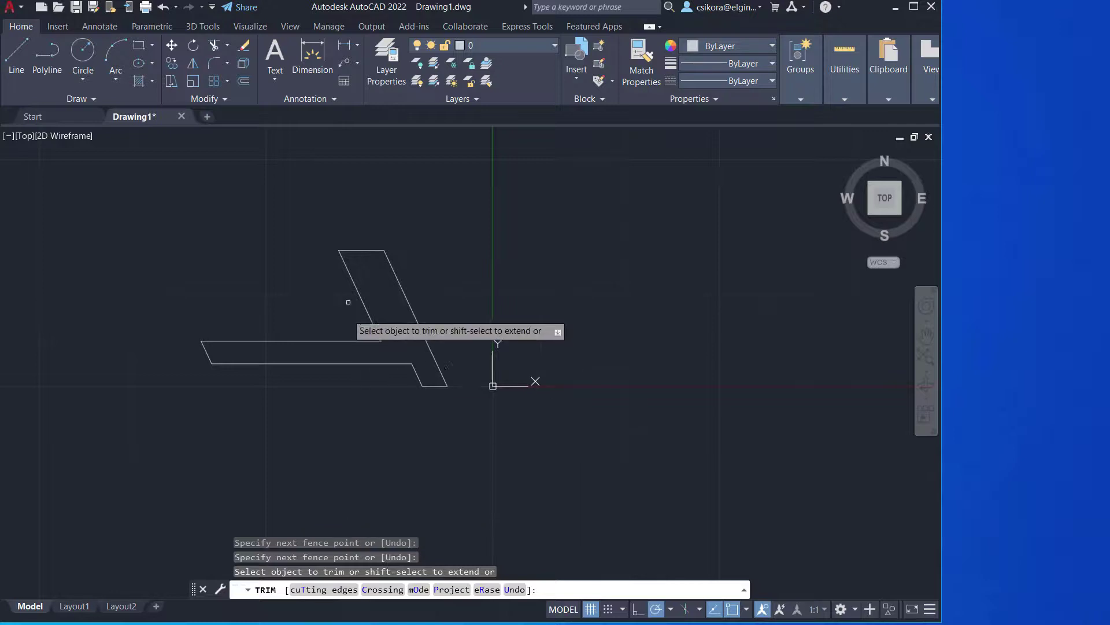
- Fillet the inner corner between the horizontal top line and the slanted leg at radius 0.5
left_click(214, 63)
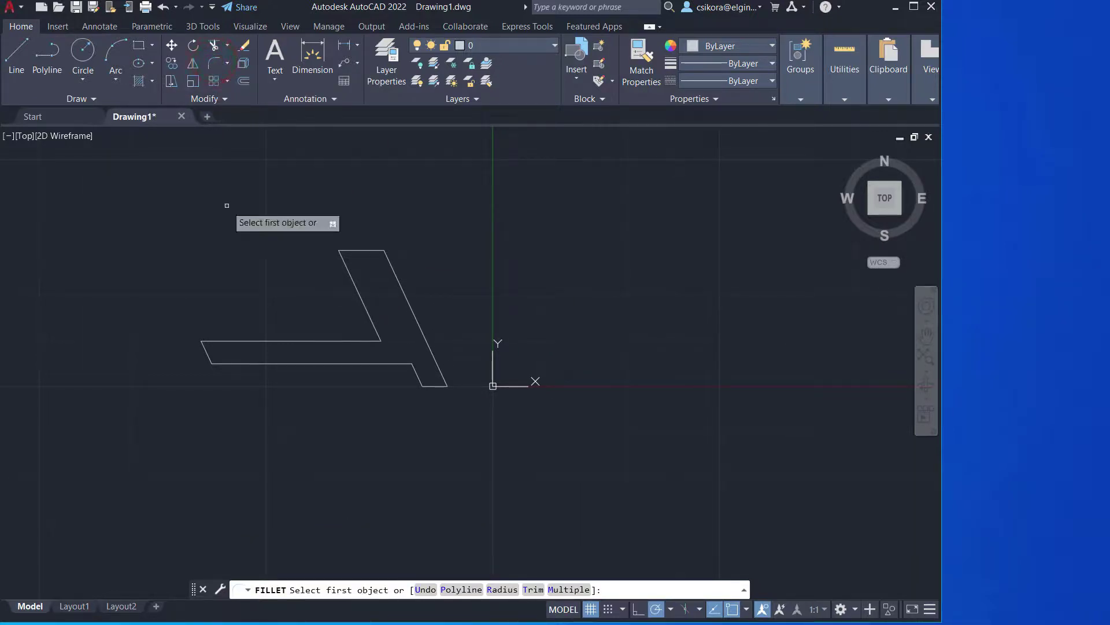
left_click(502, 590)
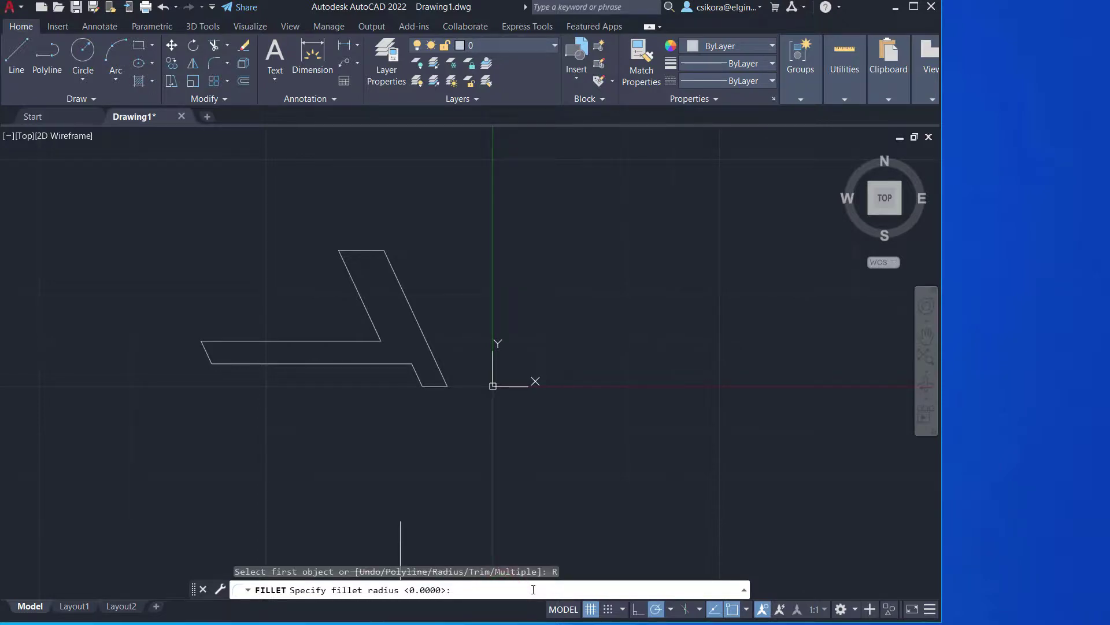
key("Return")
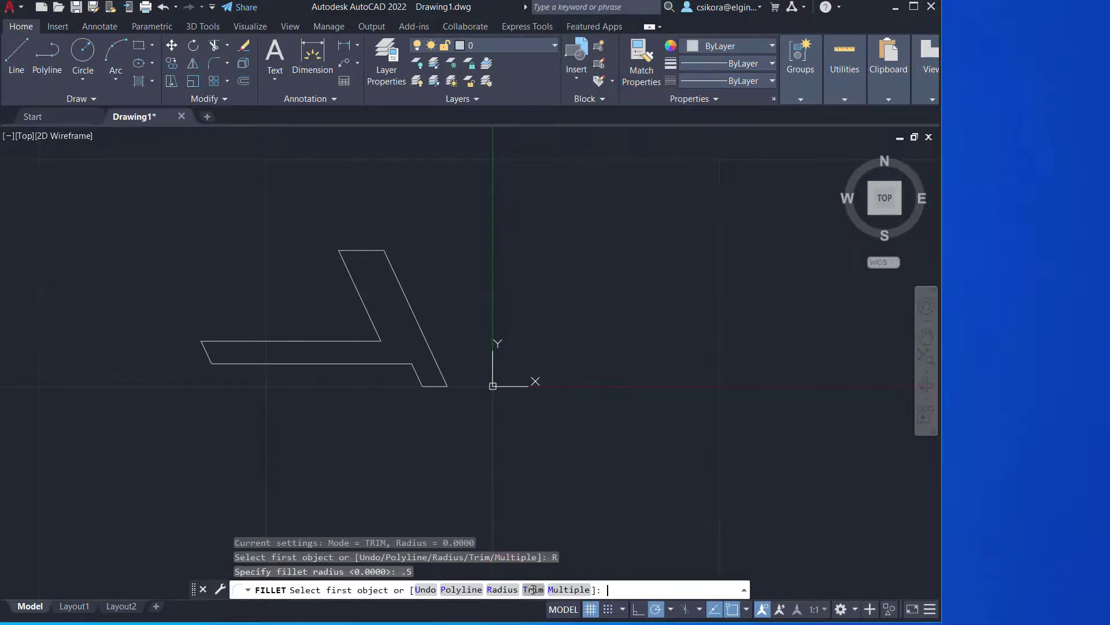
left_click(356, 340)
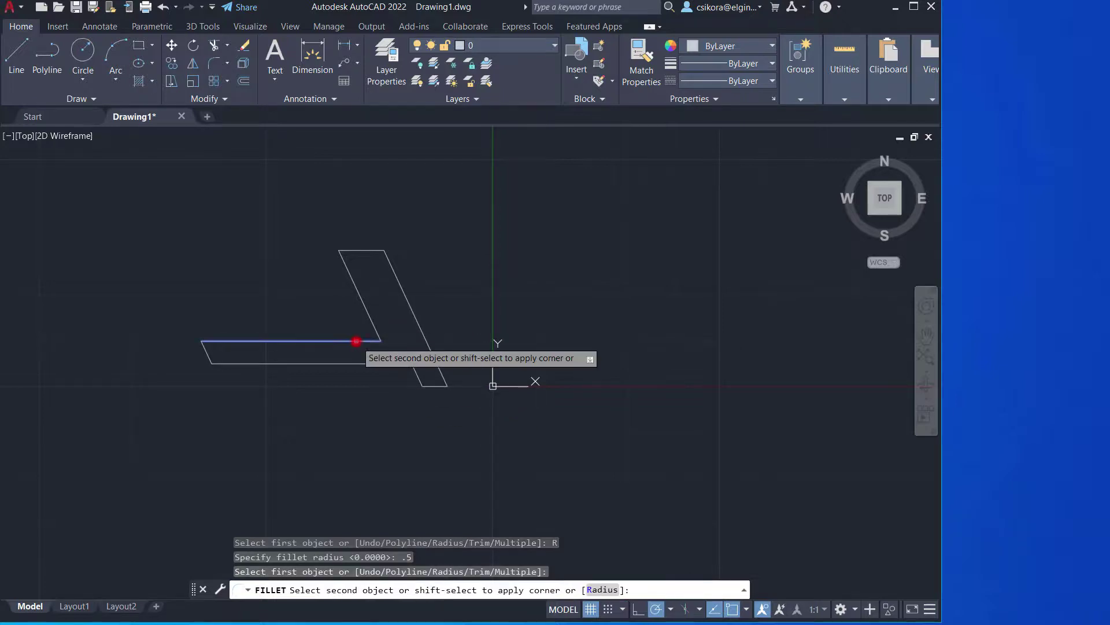
left_click(370, 318)
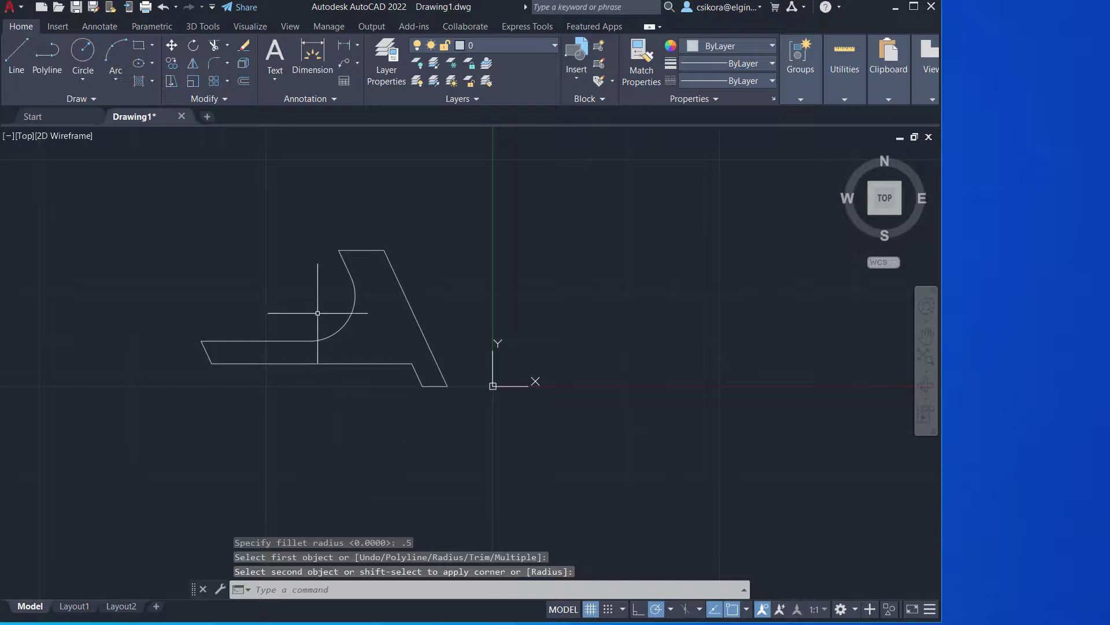
- Start the Revolve tool from the 3D tools, then cancel it
left_click(211, 25)
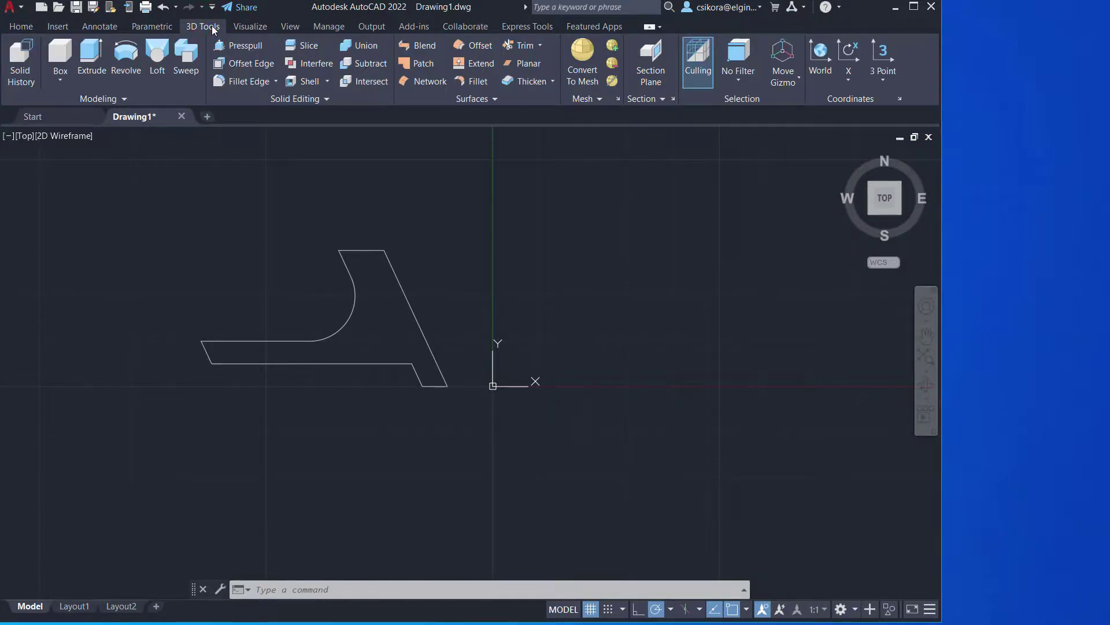
left_click(127, 61)
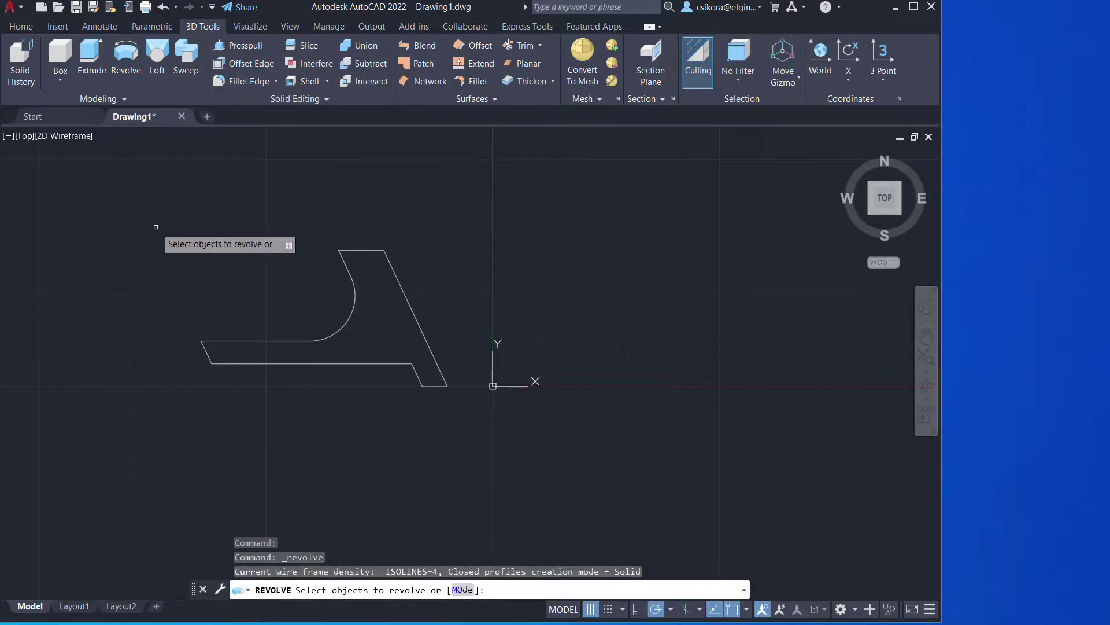
key("Escape")
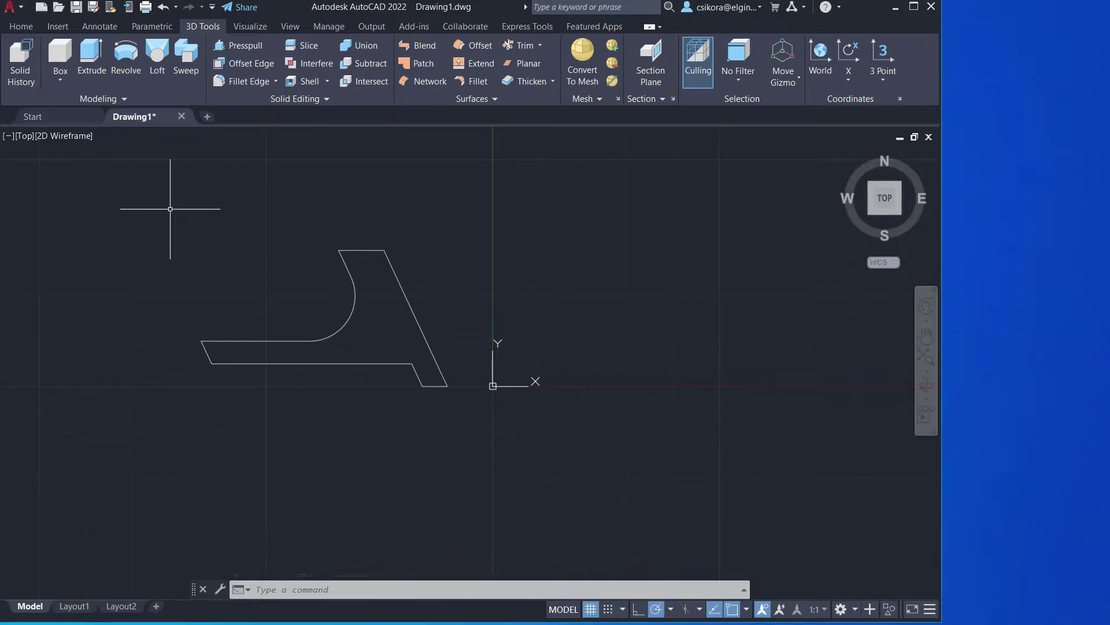
- Window-select the section outline and Join its nine pieces into one polyline
left_click(167, 205)
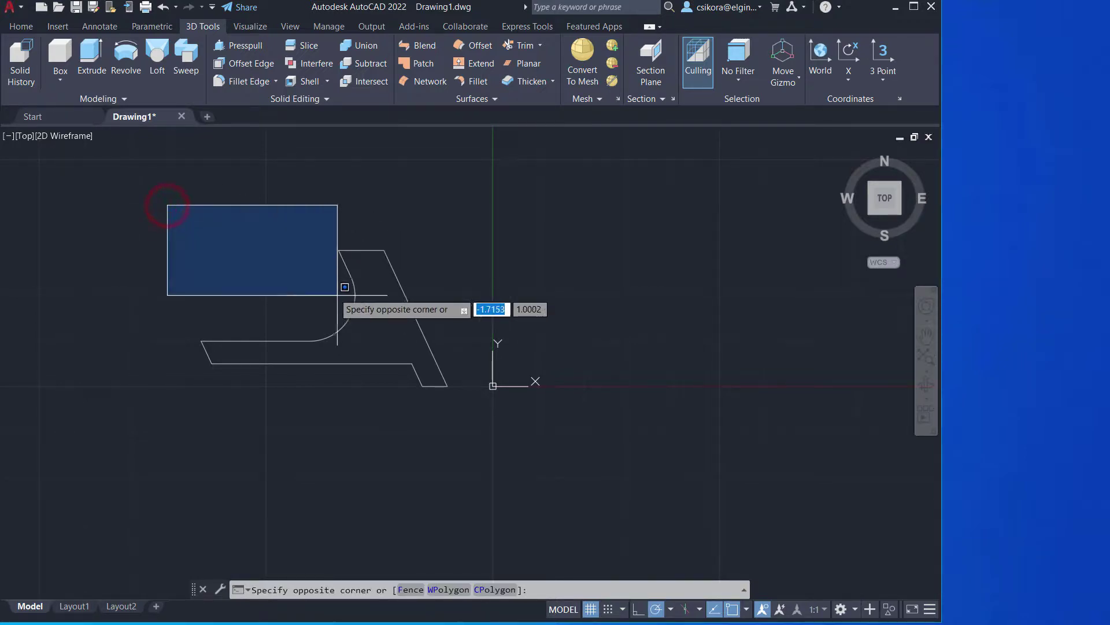
left_click(461, 422)
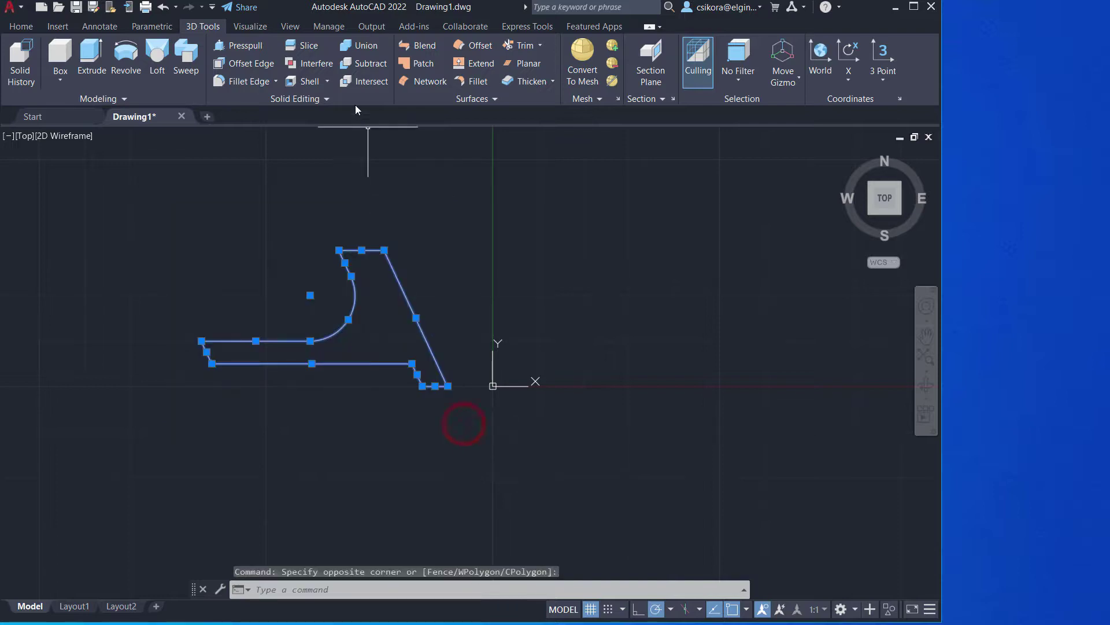
left_click(20, 26)
left_click(222, 101)
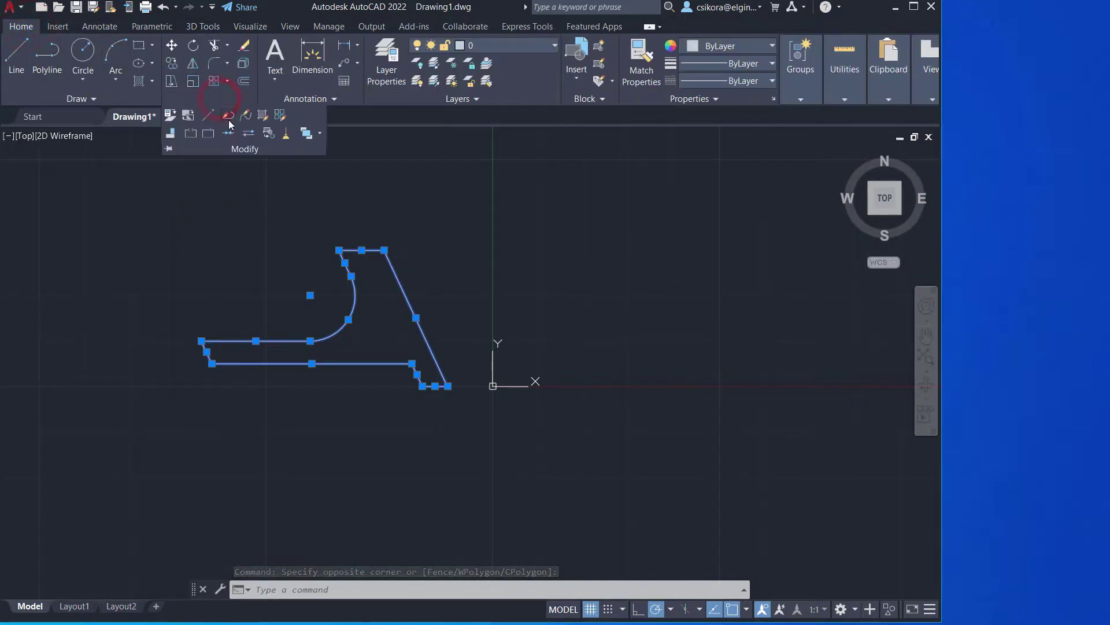
left_click(226, 135)
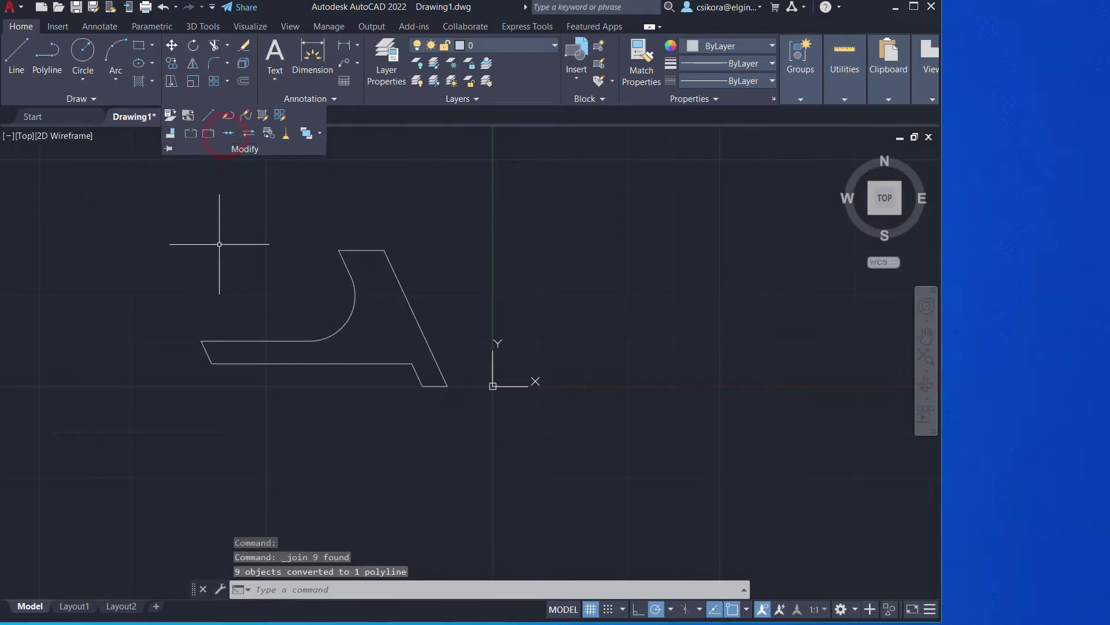
left_click(256, 342)
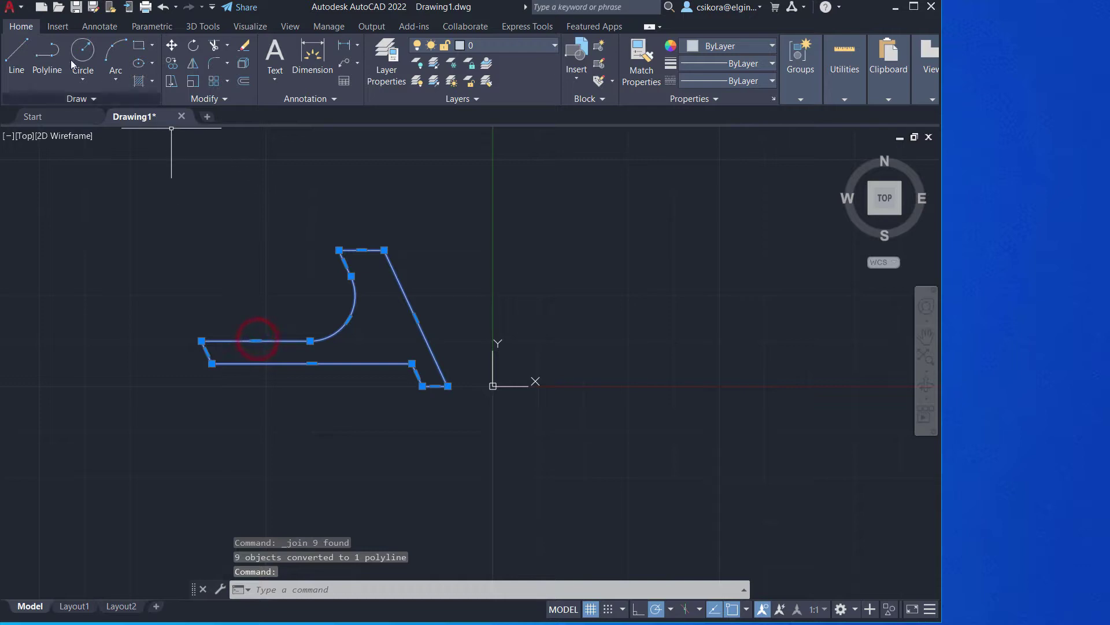
- Revolve the joined outline 360° about an axis from the origin straight upward
left_click(193, 27)
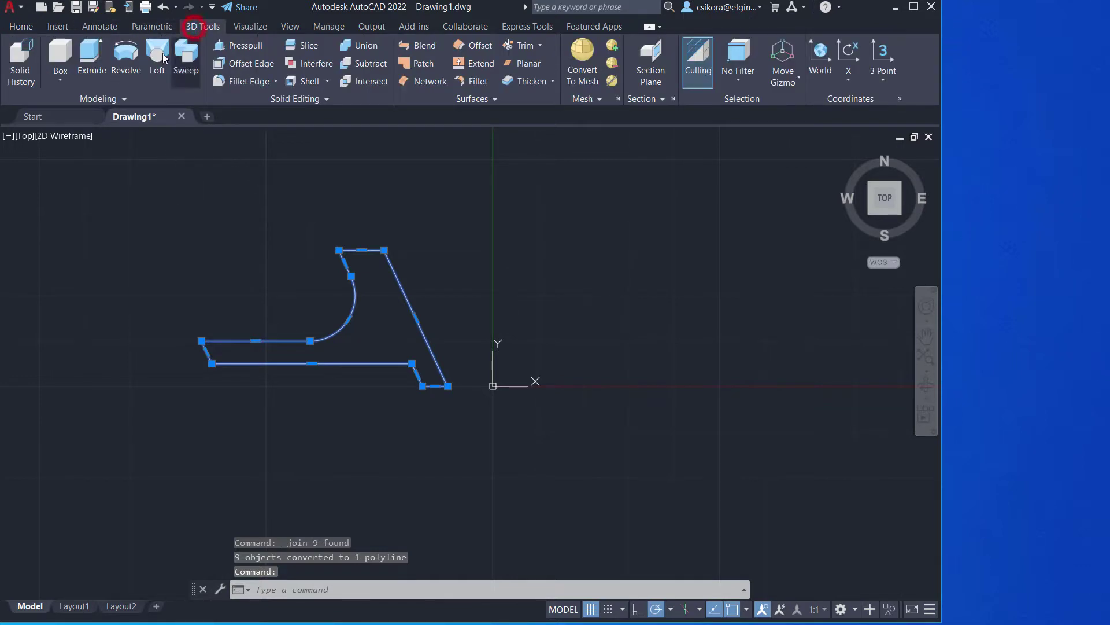
left_click(121, 57)
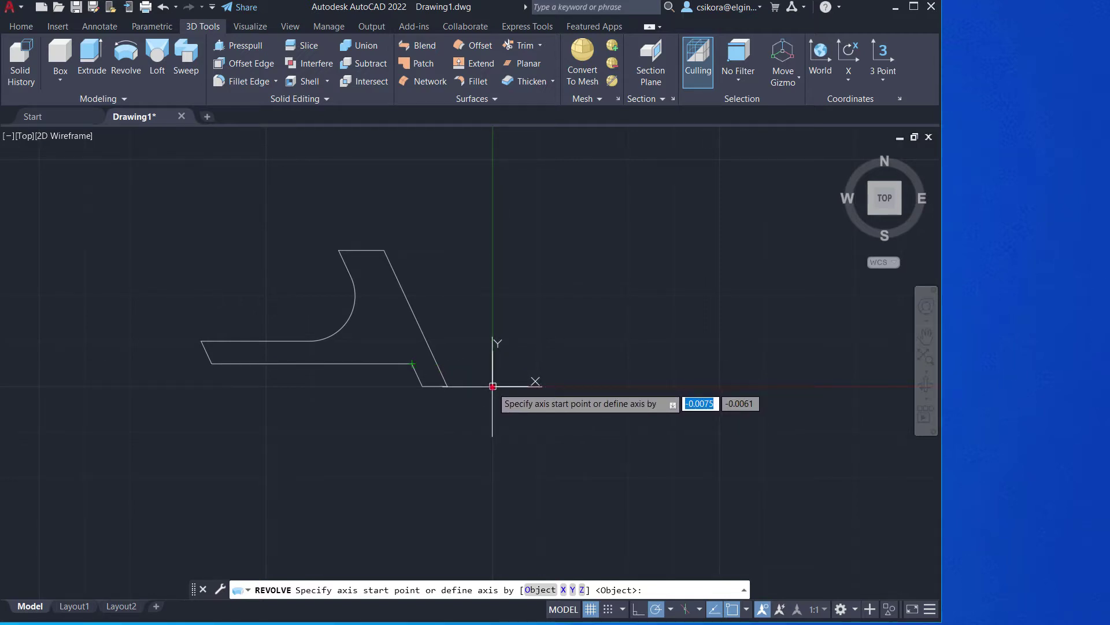
left_click(492, 386)
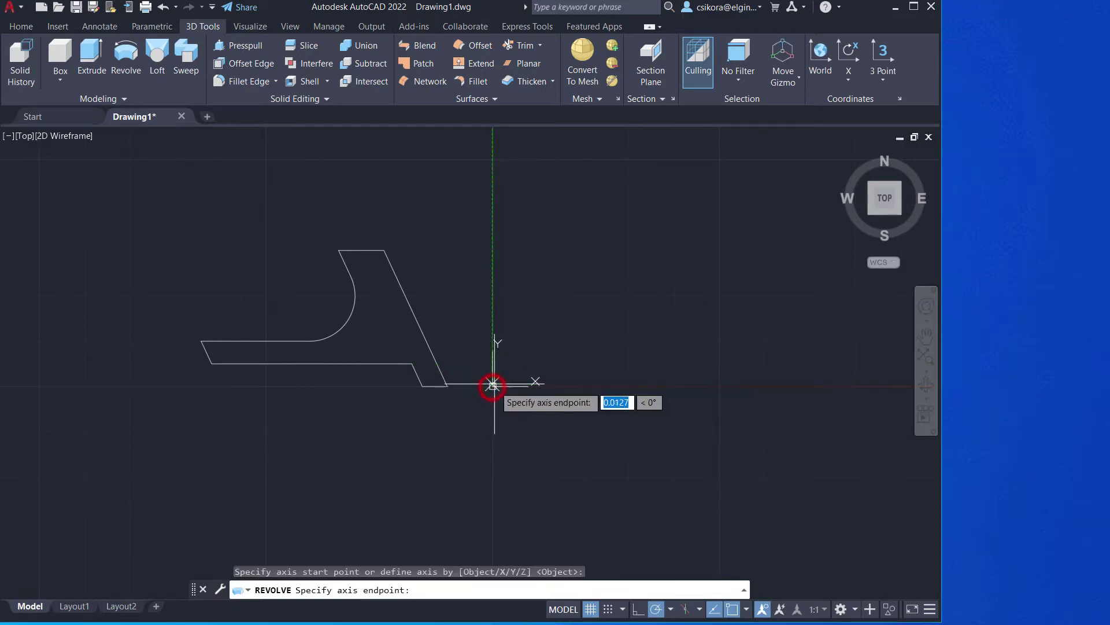
left_click(492, 278)
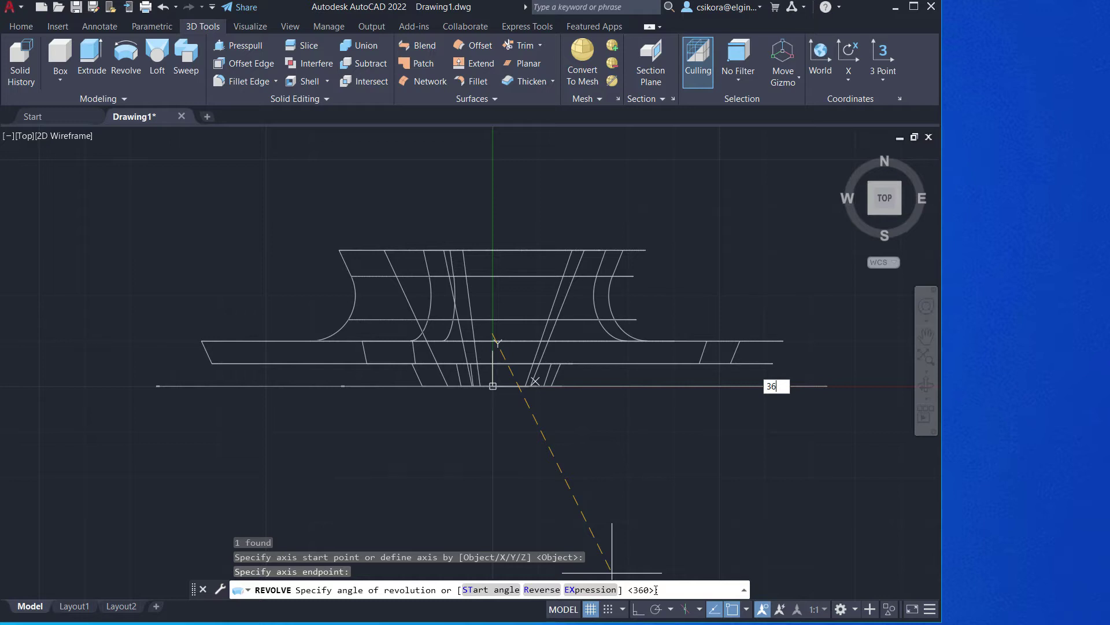
key("Return")
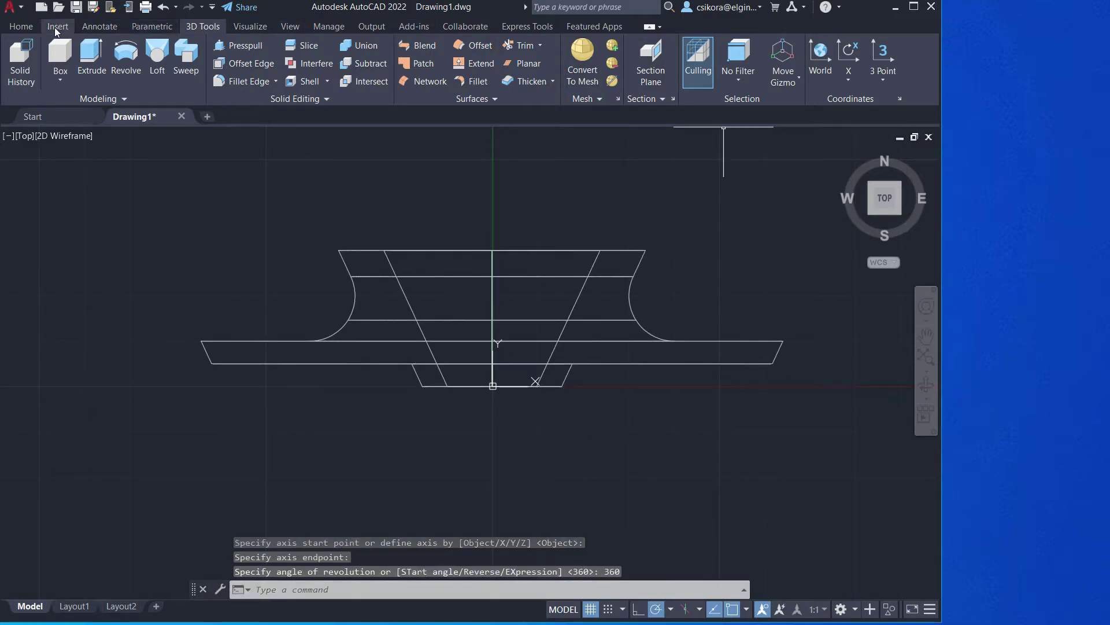
- Apply the Realistic visual style, then orbit to a tilted 3D view and zoom out
left_click(249, 26)
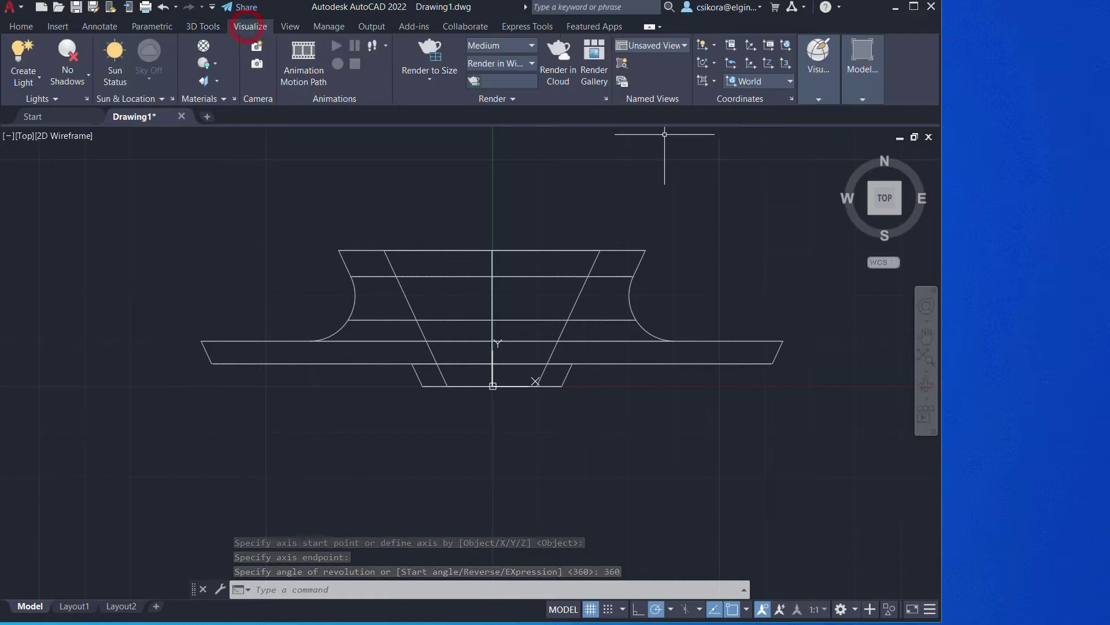
left_click(819, 98)
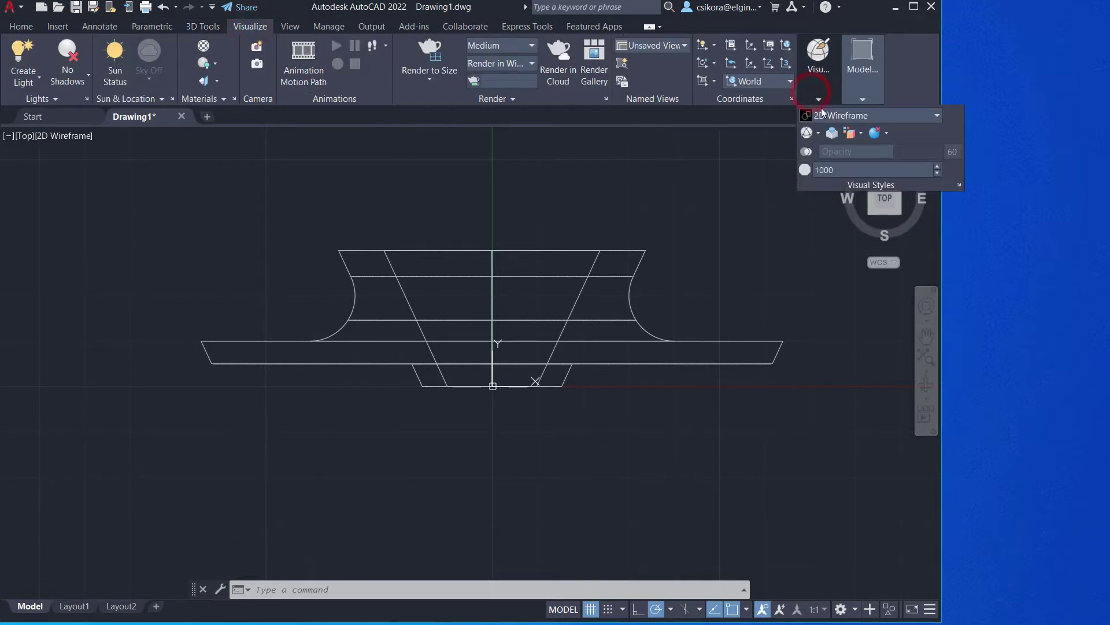
left_click(823, 119)
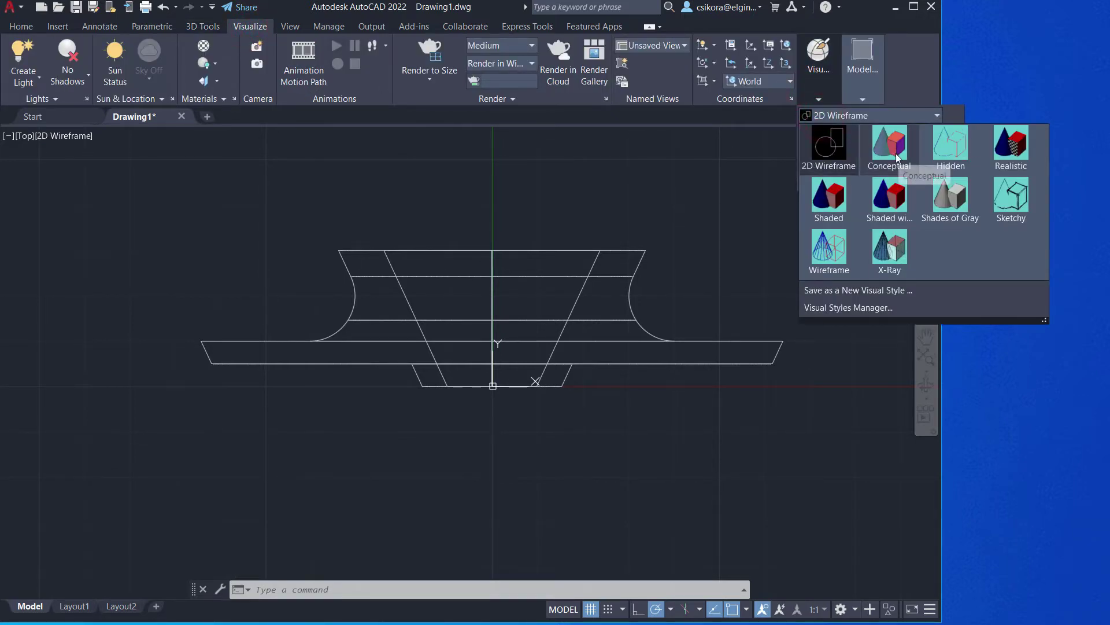
left_click(1000, 148)
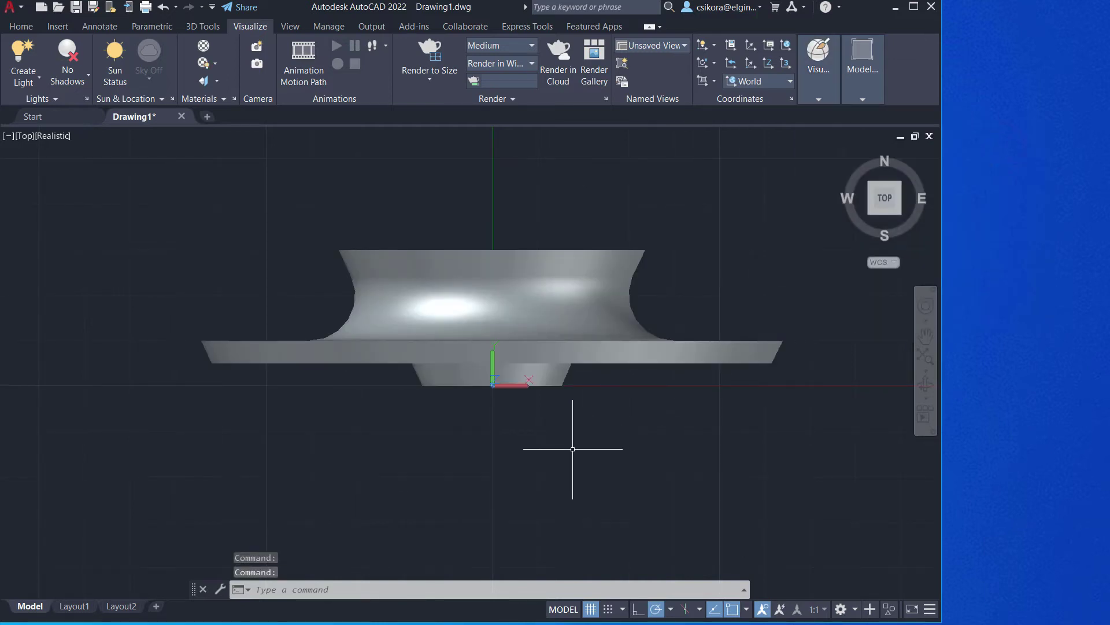
middle_click_drag(572, 448, 336, 326, "shift")
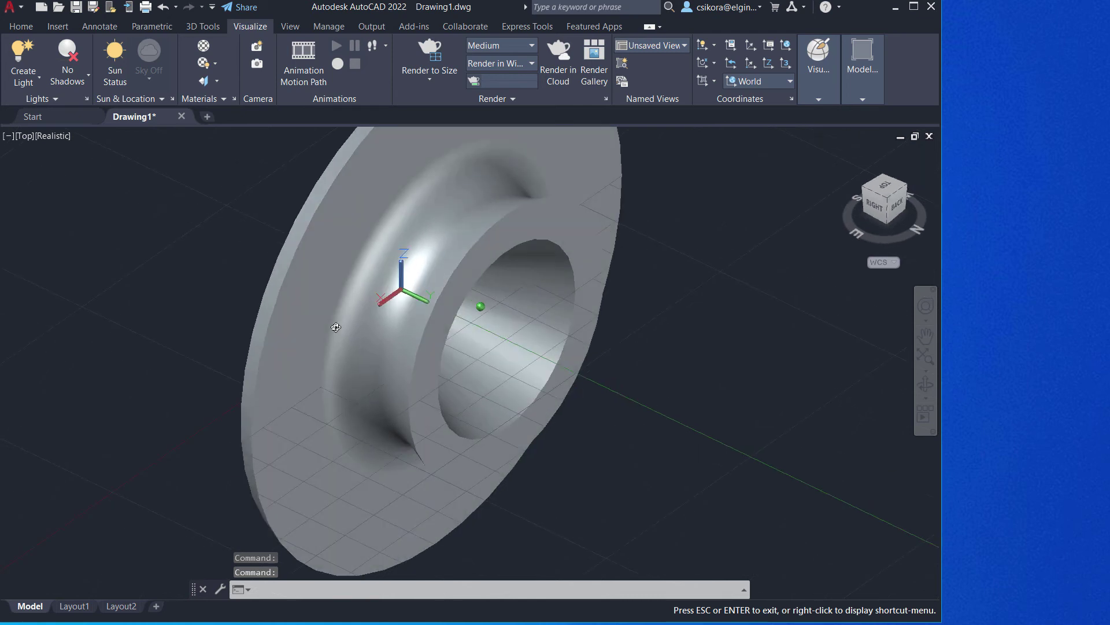
scroll(472, 393, "down", 2)
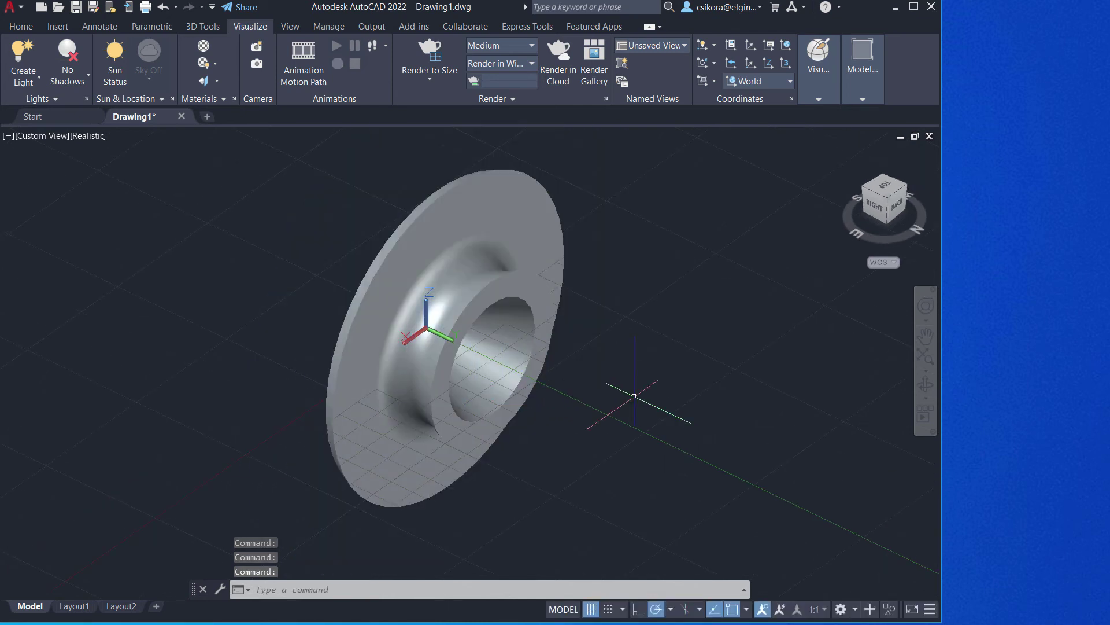